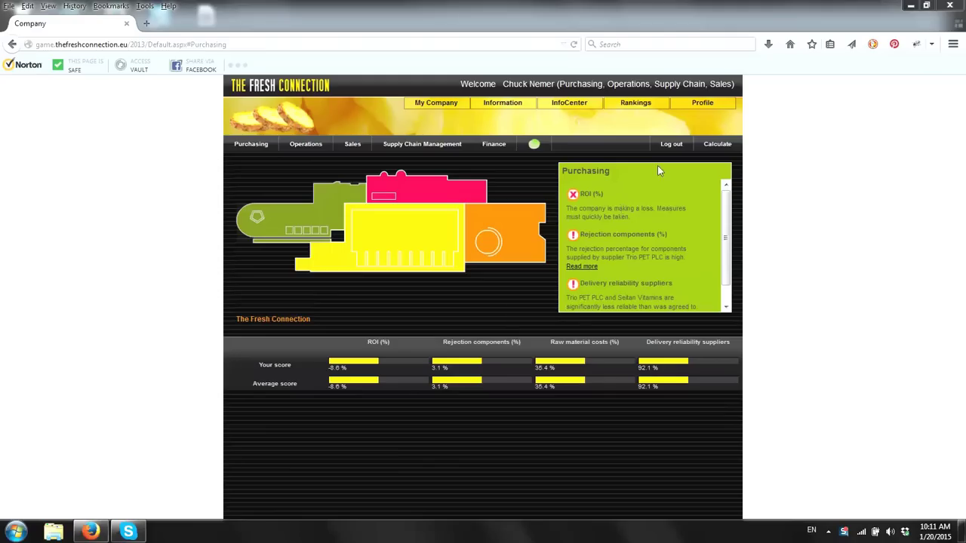
# Open the user profile, choose English (US) as the team language and save the profile
pyautogui.click(702, 104)
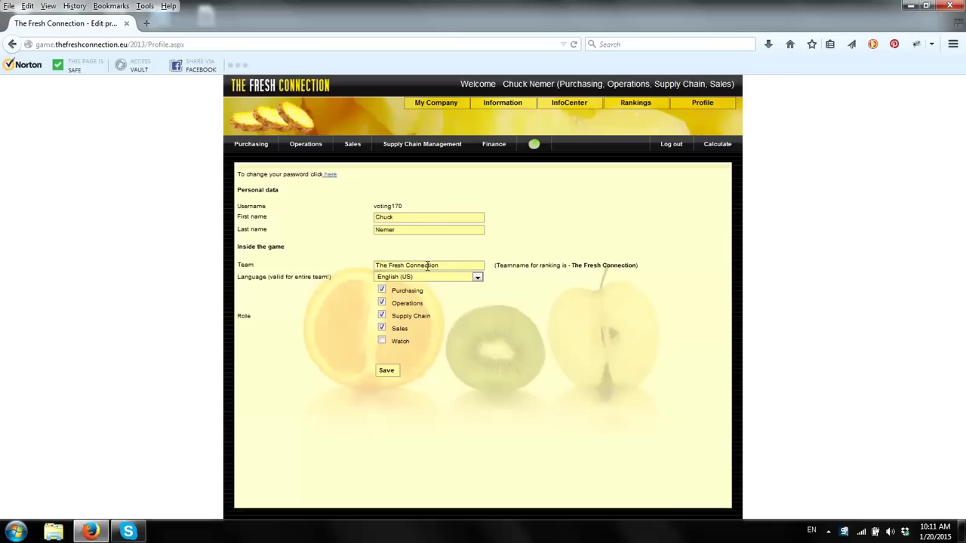
pyautogui.click(478, 280)
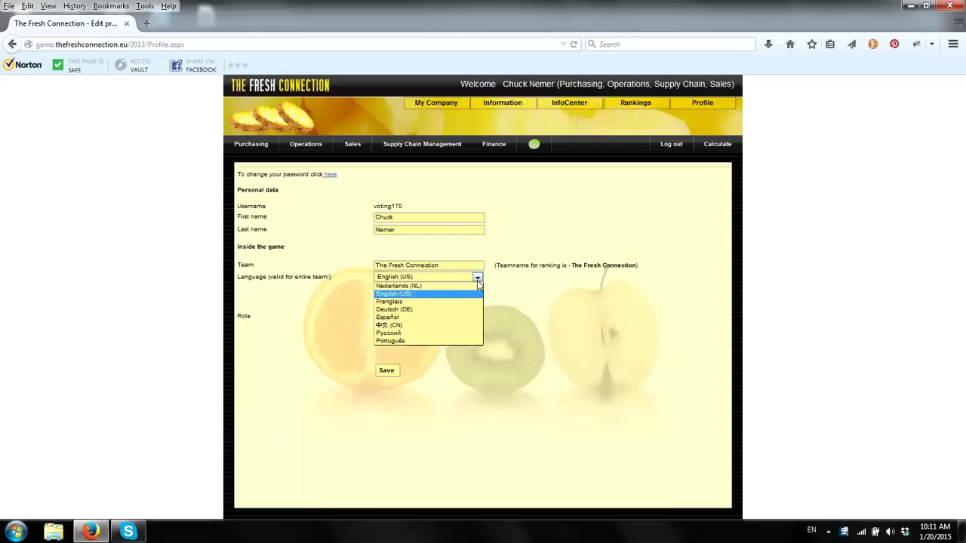
pyautogui.click(415, 293)
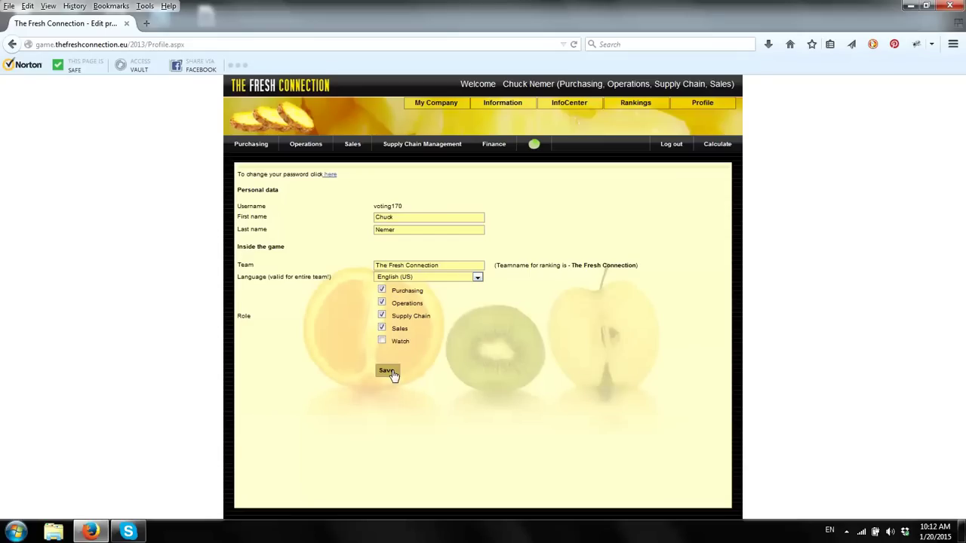
pyautogui.click(392, 375)
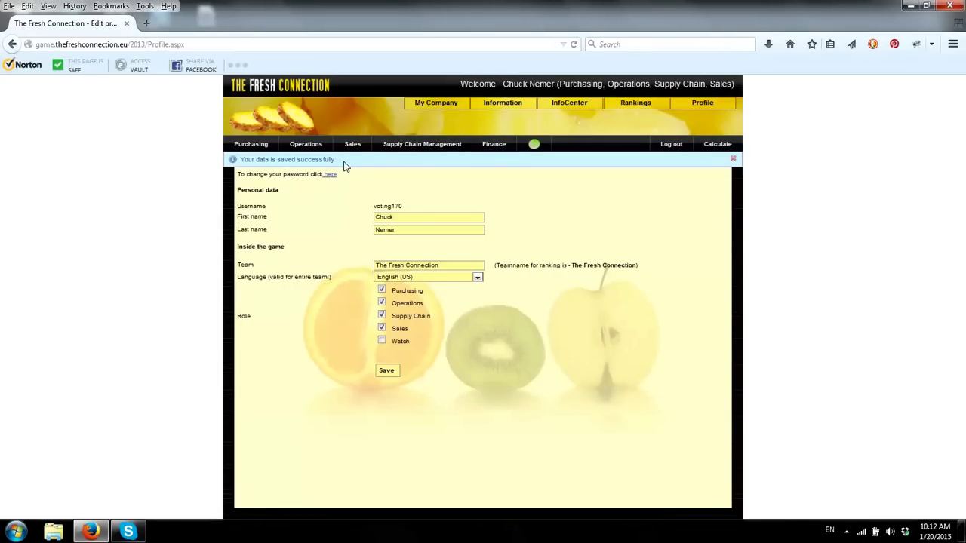
# Return to the company overview and review the alerts and scores for Operations, Sales and Supply Chain
pyautogui.click(443, 106)
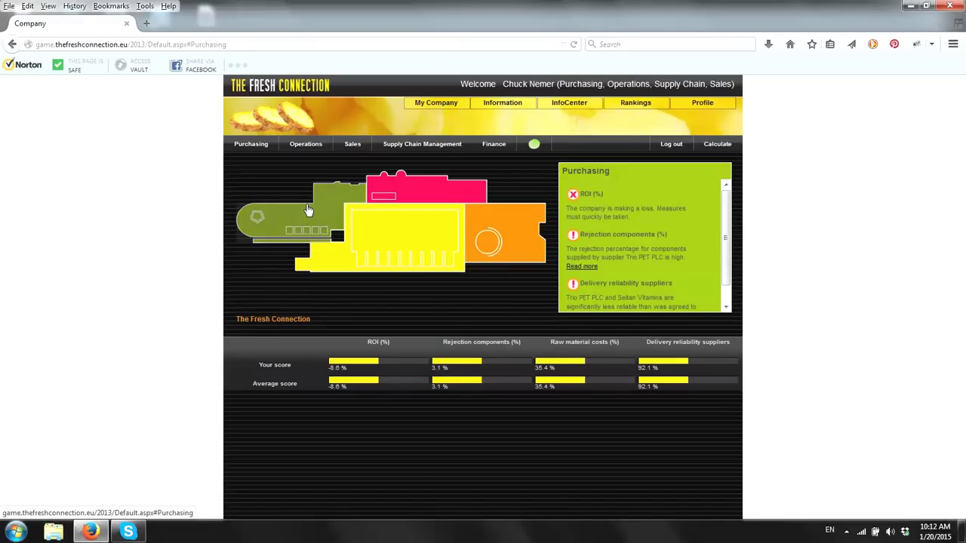
pyautogui.click(385, 233)
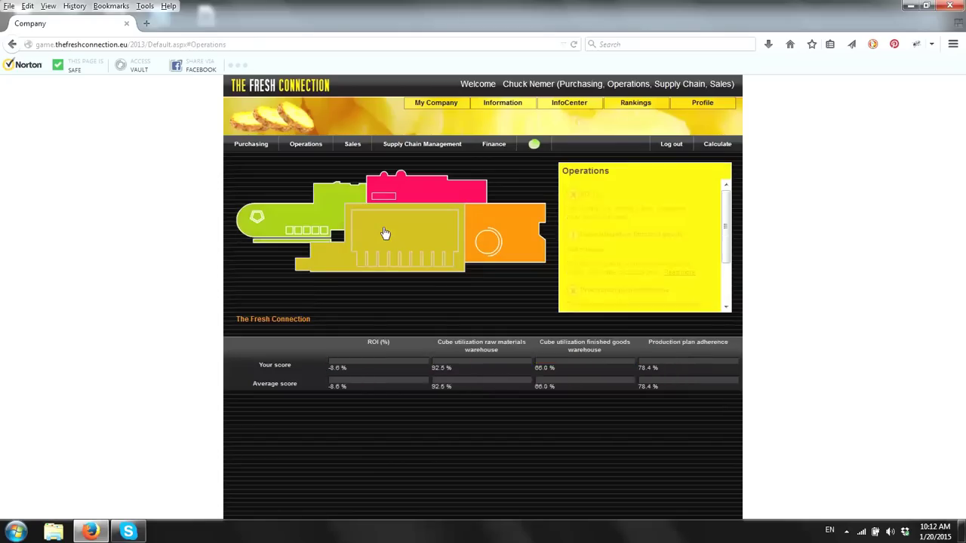
pyautogui.click(507, 234)
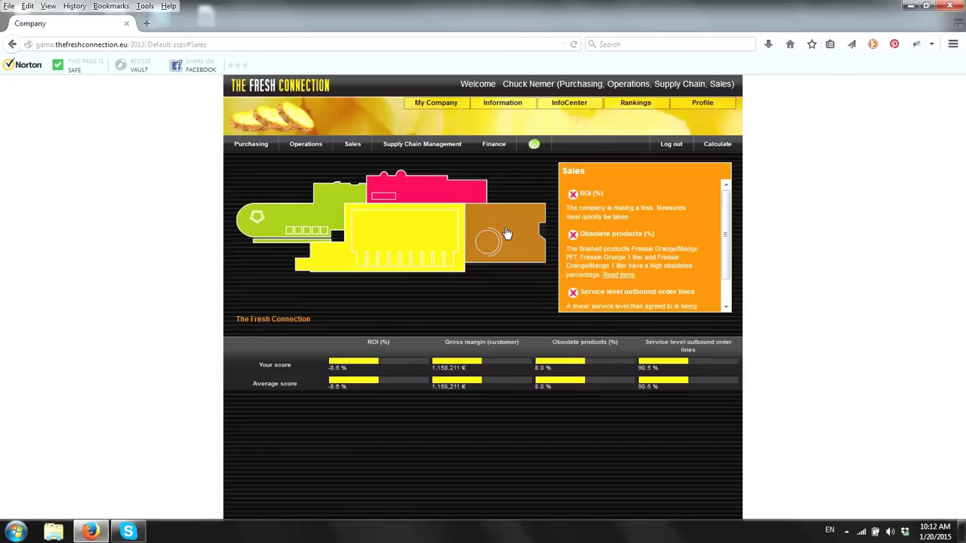
pyautogui.click(433, 188)
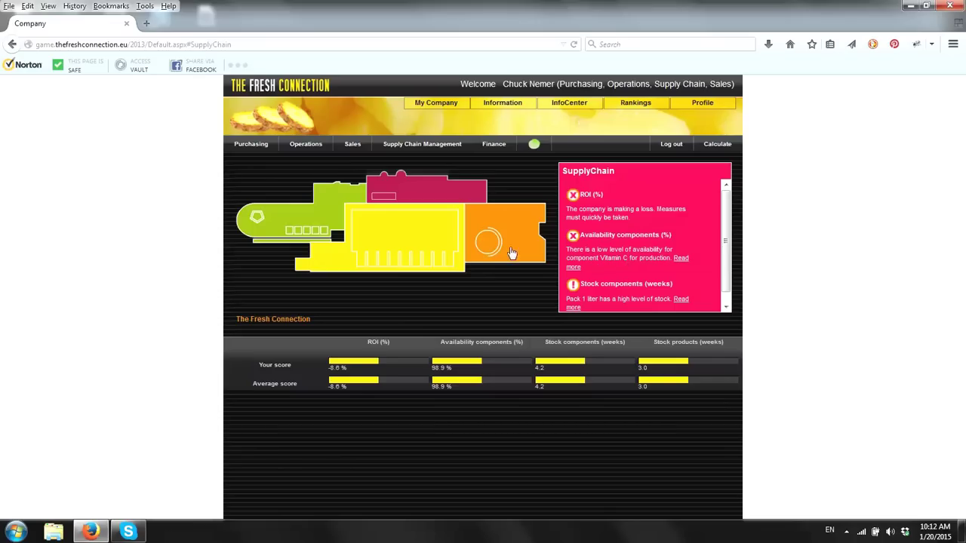
pyautogui.click(447, 251)
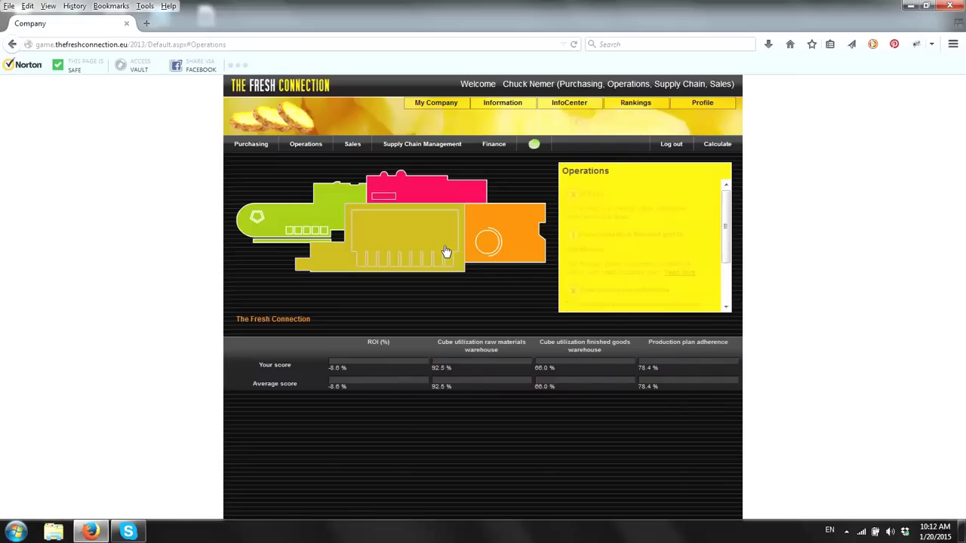
pyautogui.click(501, 246)
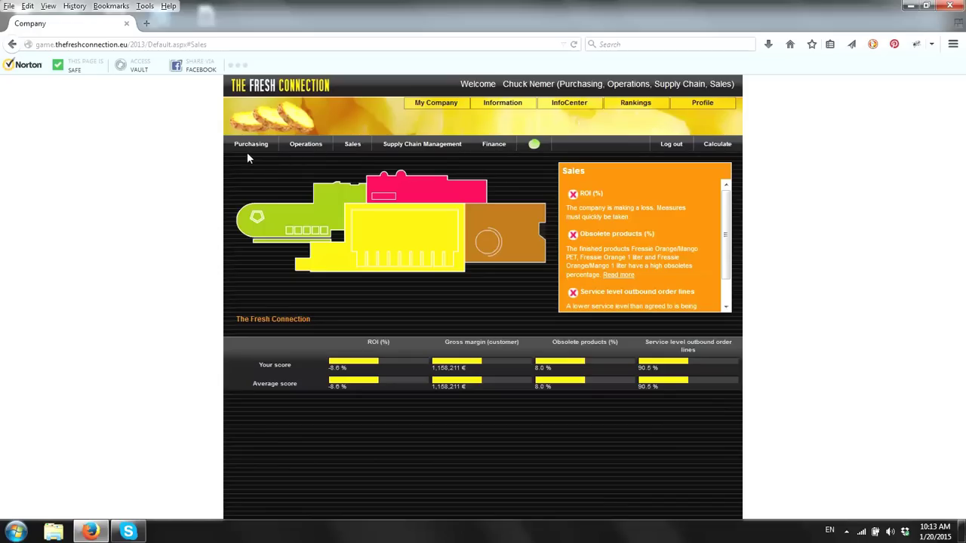
# Open the finance results and inspect the breakdowns of purchase value, bonus or penalties and contracted sales revenue, collapsing them again
pyautogui.click(493, 147)
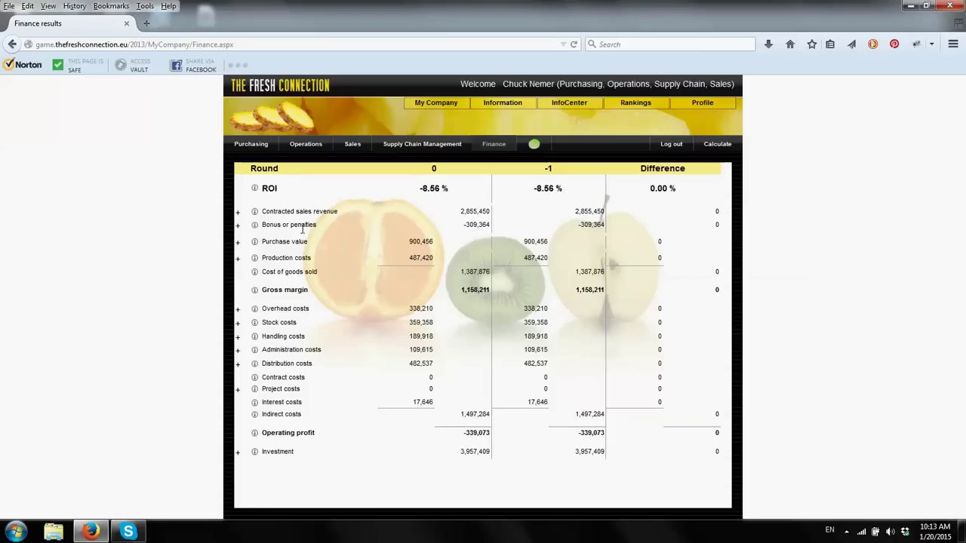
pyautogui.click(237, 246)
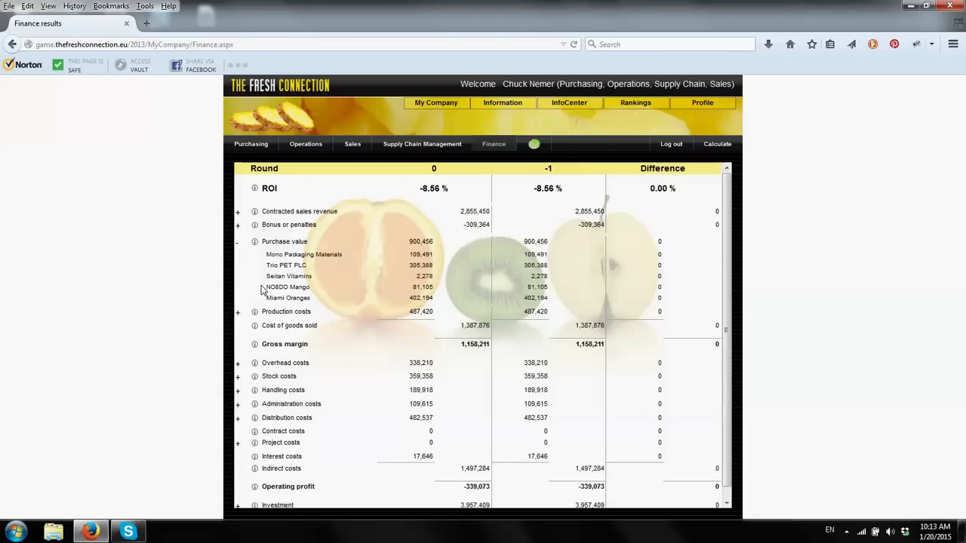
pyautogui.click(238, 230)
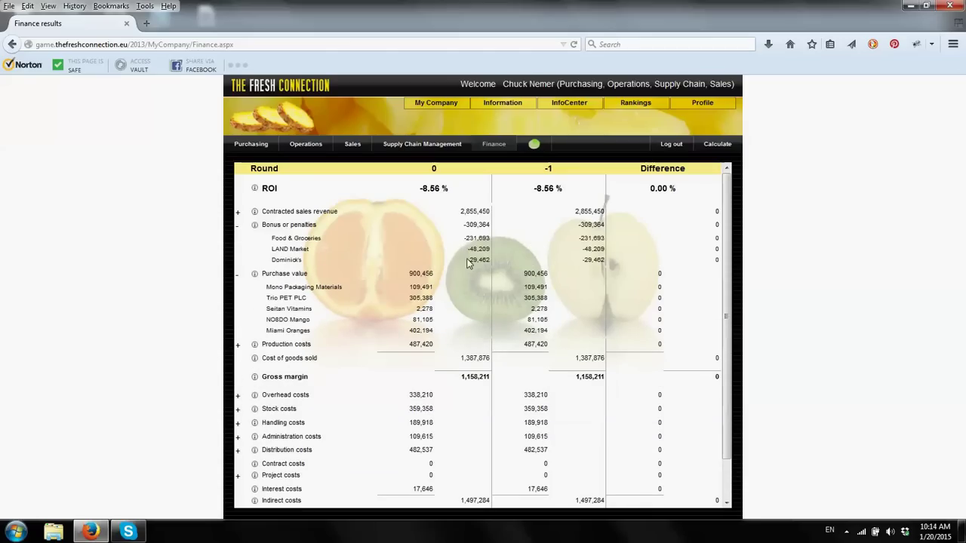
pyautogui.click(238, 213)
pyautogui.click(238, 214)
pyautogui.click(238, 226)
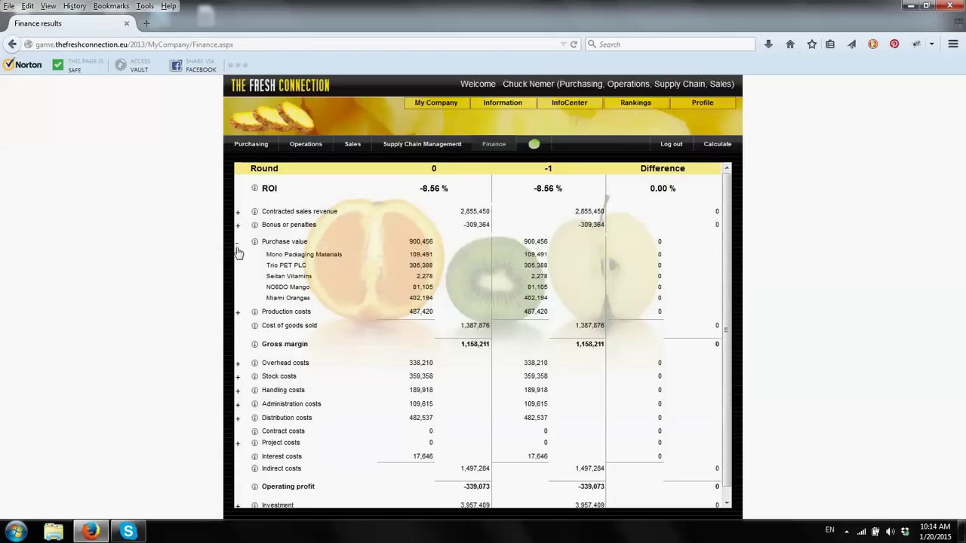
pyautogui.click(238, 247)
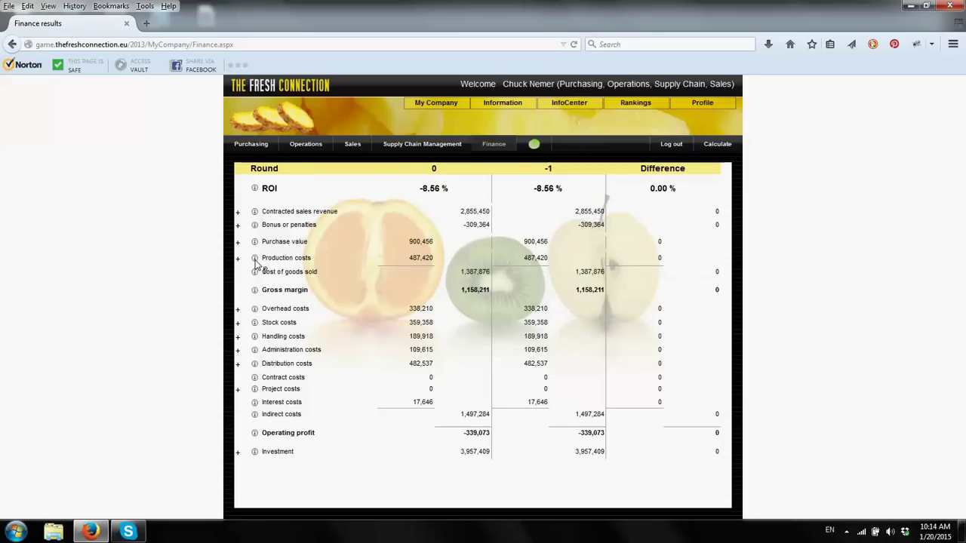
# Look up the InfoCenter explanation of the purchase value item in the finance results and read through the profit/loss cost definitions
pyautogui.click(572, 110)
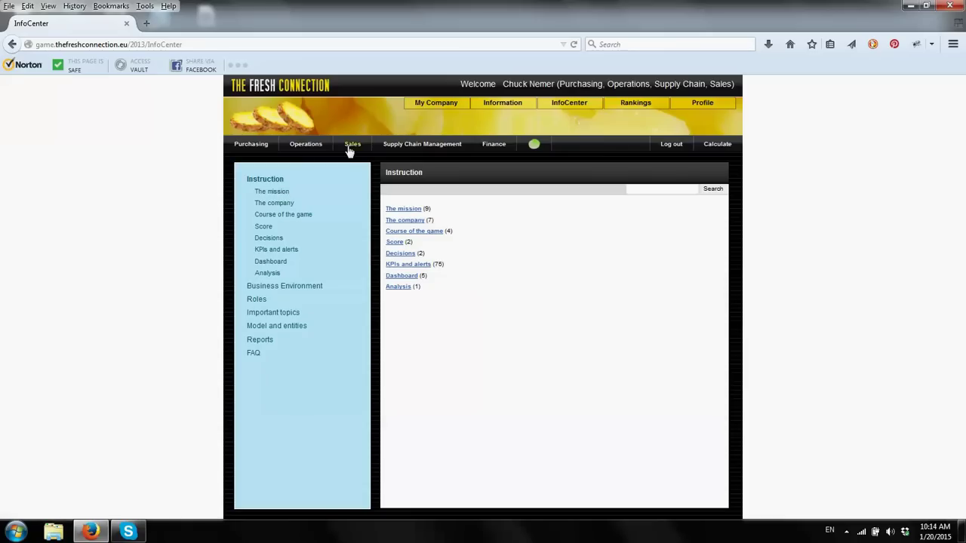
pyautogui.click(496, 146)
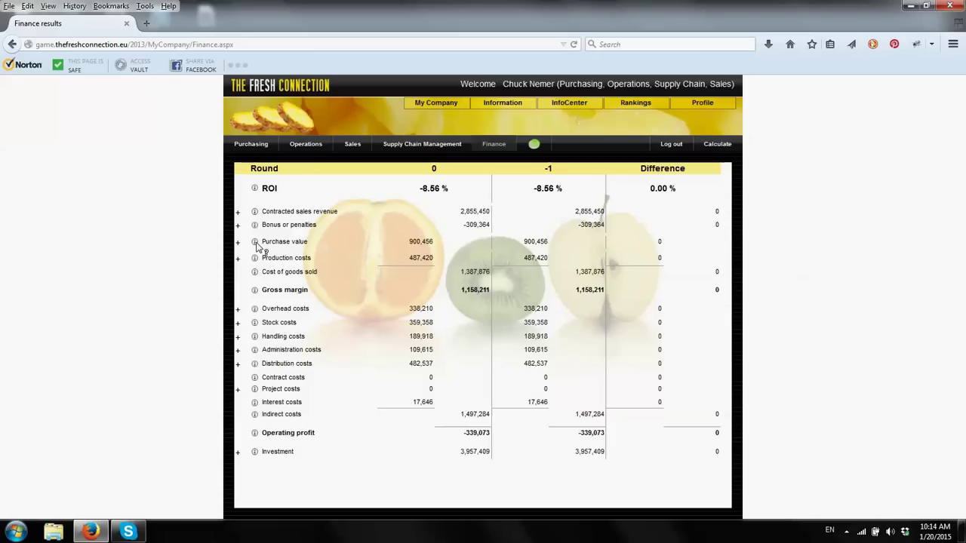
pyautogui.click(257, 243)
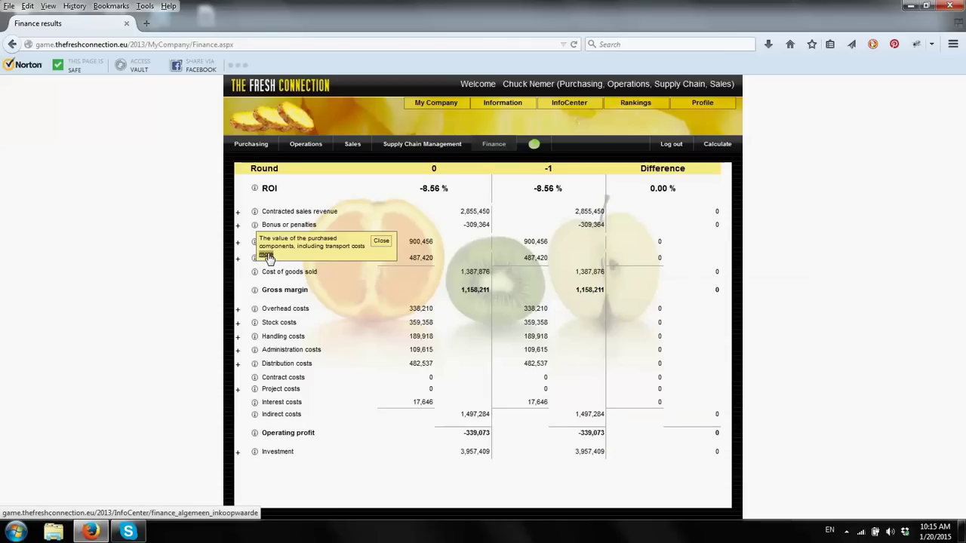
pyautogui.click(268, 257)
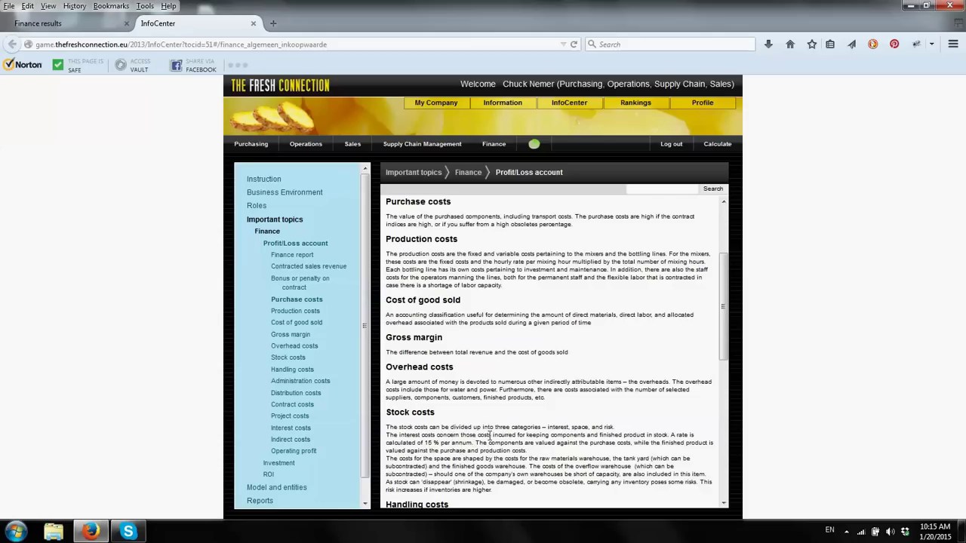
pyautogui.click(723, 503)
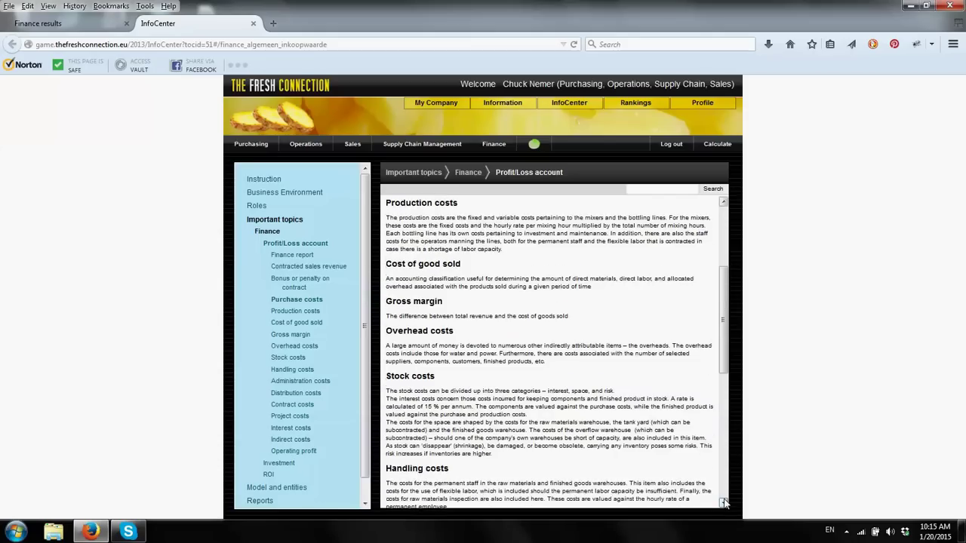
pyautogui.moveTo(723, 503); pyautogui.dragTo(723, 502)
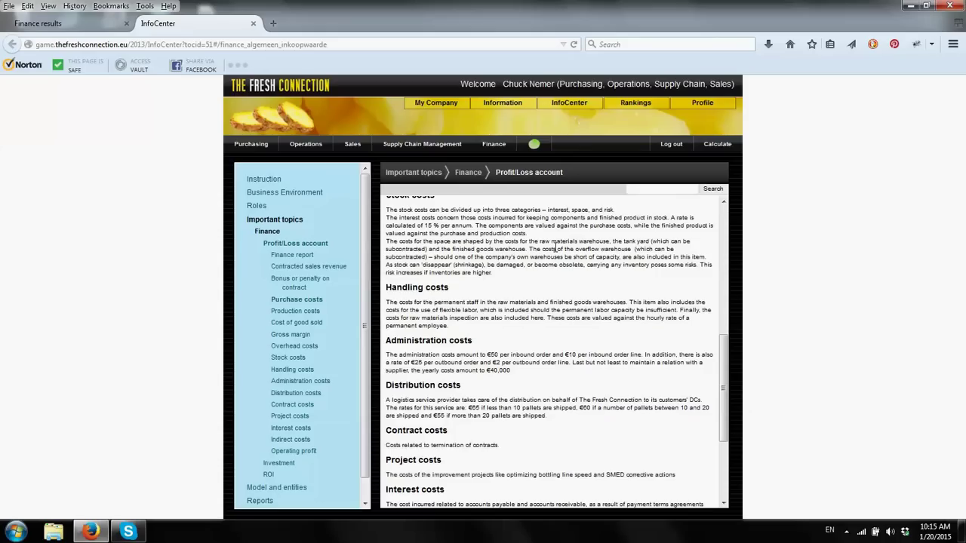
# Review the bill of material, product and component tables on the Information page, and close the extra browser tab and the purchase value note
pyautogui.click(494, 145)
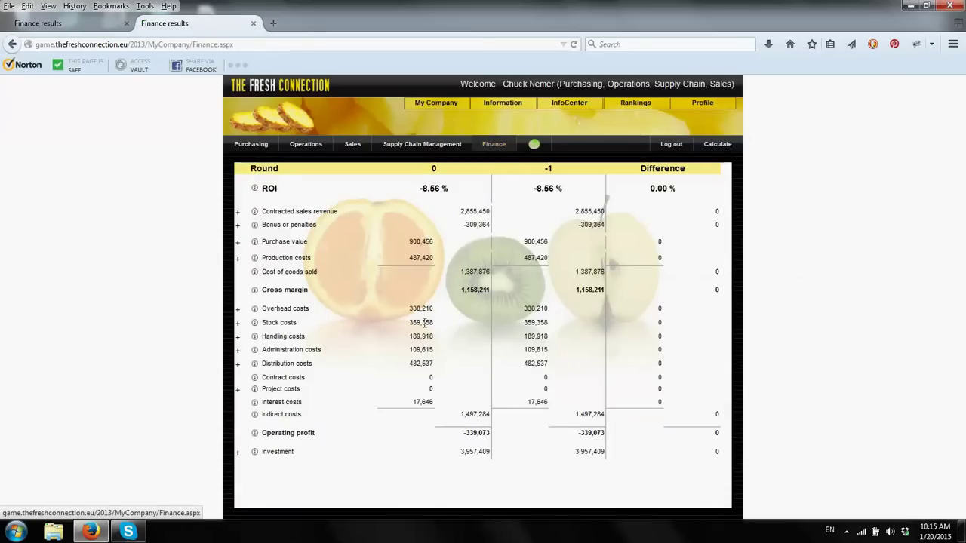
pyautogui.click(502, 106)
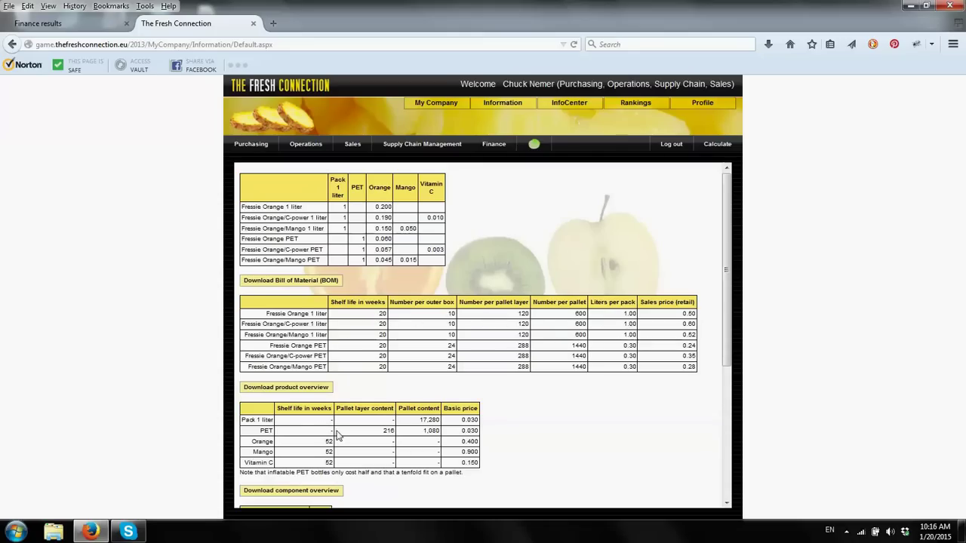
pyautogui.moveTo(727, 364); pyautogui.dragTo(727, 422)
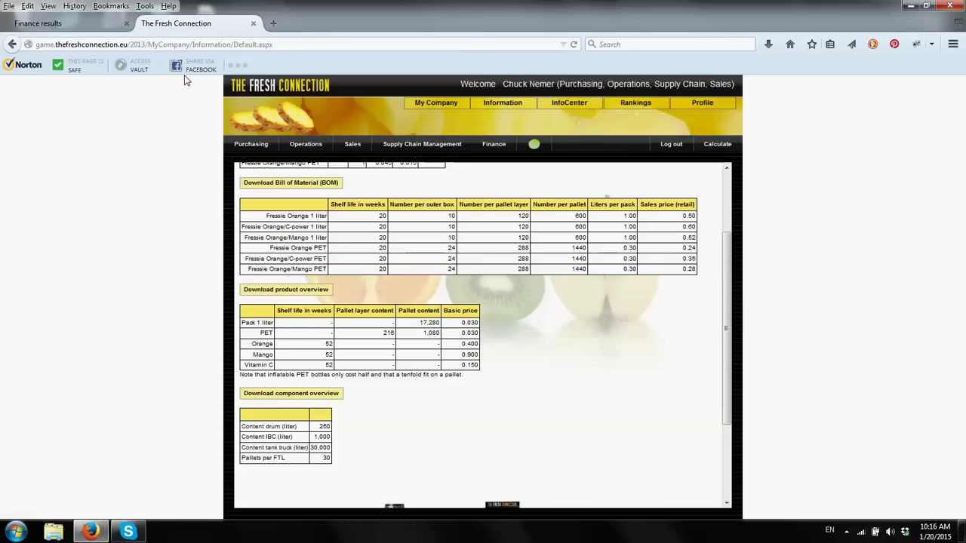
pyautogui.click(254, 23)
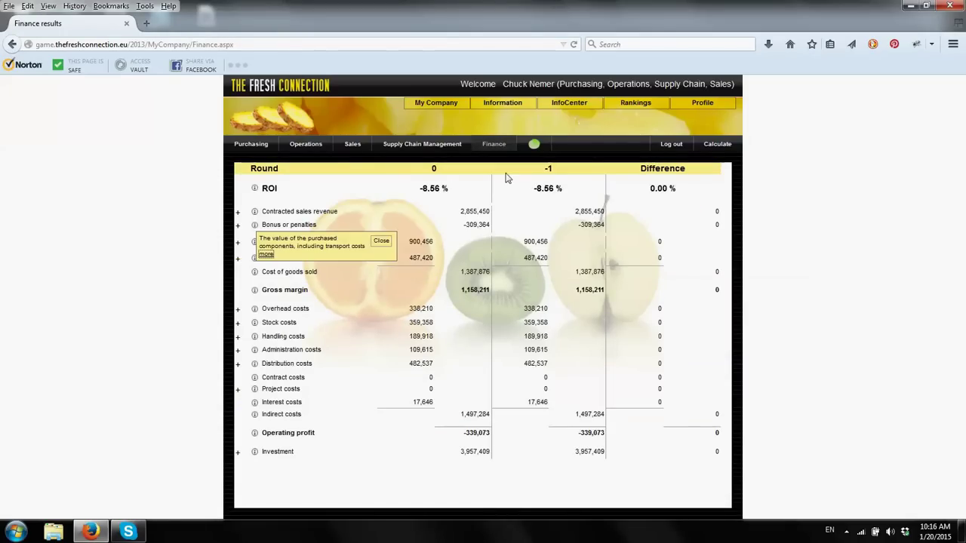
pyautogui.click(383, 241)
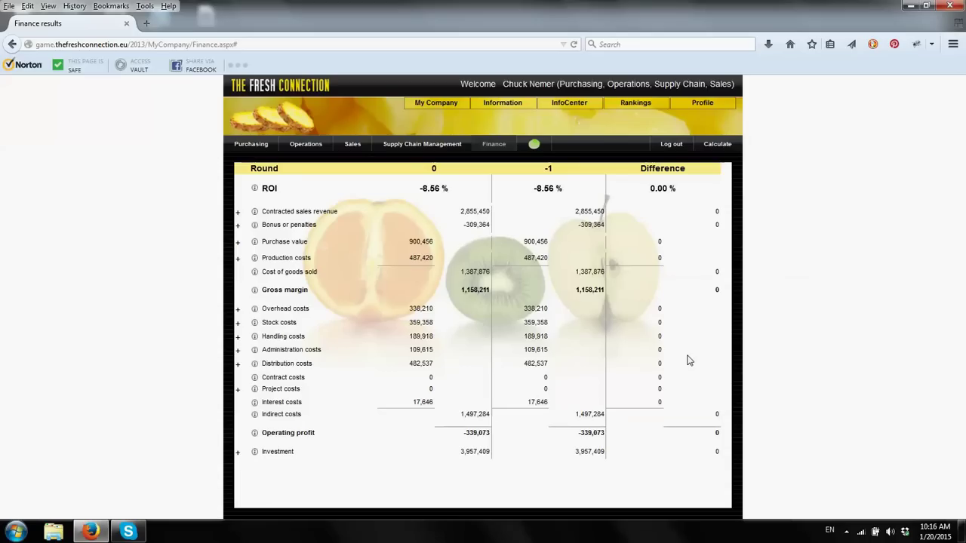
# Open the Sales page and view the ROI (%) trend report from its dashboard, closing the report window when done
pyautogui.click(353, 148)
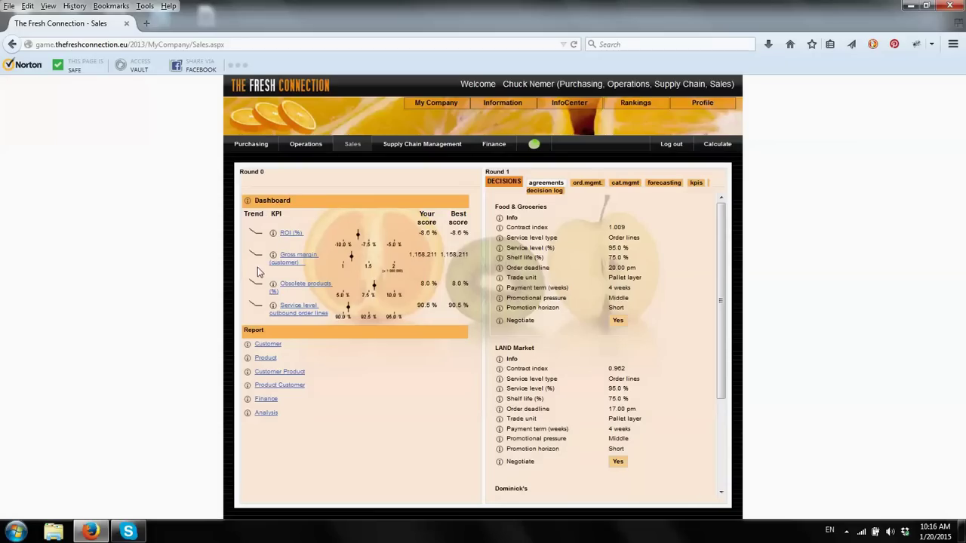
pyautogui.click(290, 234)
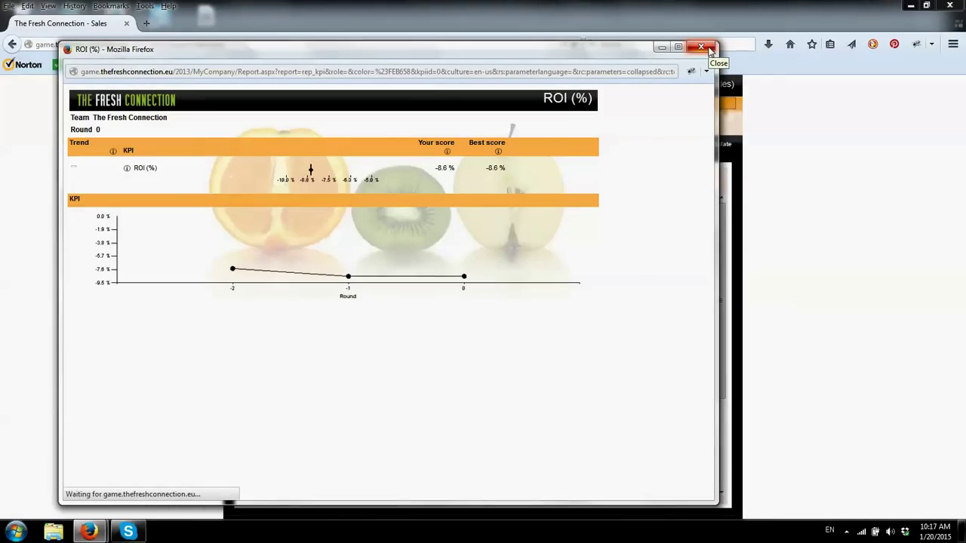
pyautogui.click(710, 49)
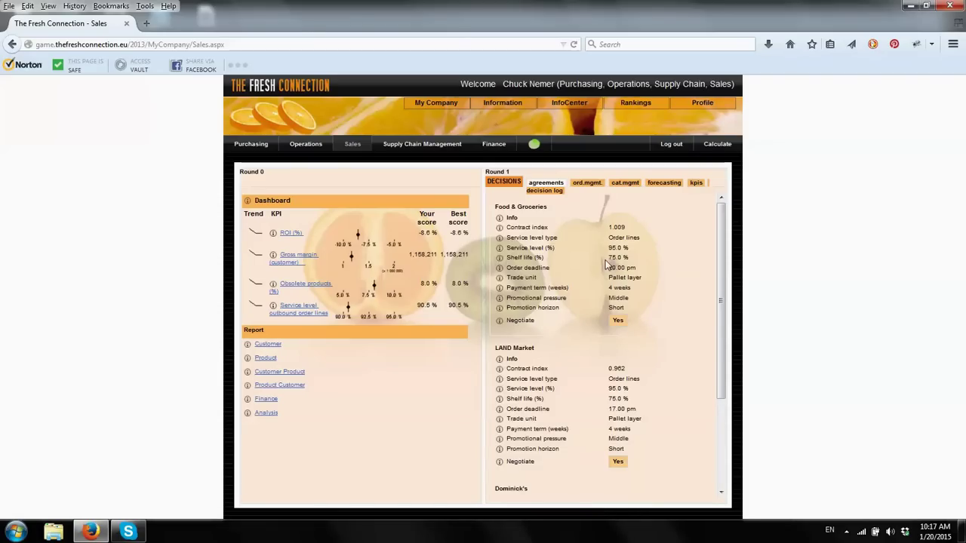
# View the Customer and Finance reports of the Sales role, closing each report window when done
pyautogui.click(269, 344)
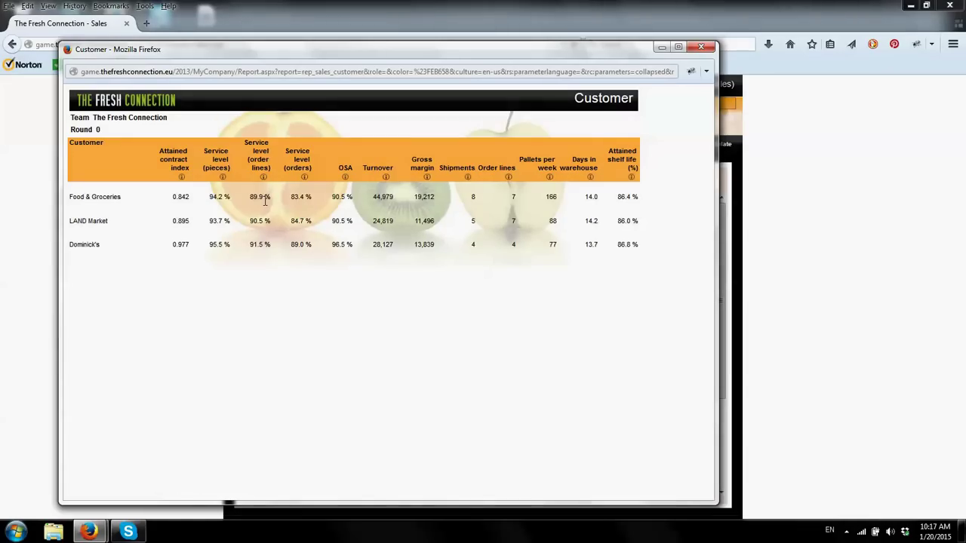
pyautogui.click(699, 48)
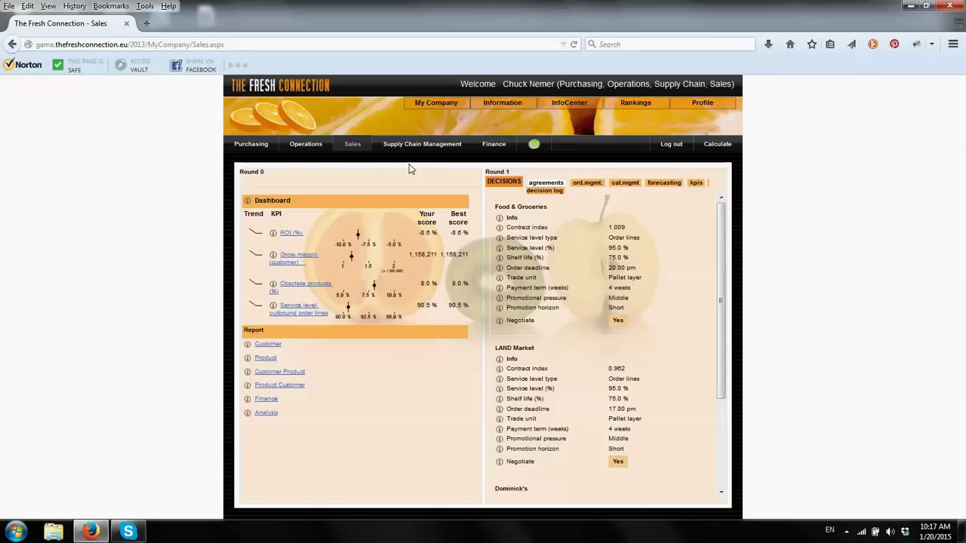
pyautogui.click(266, 400)
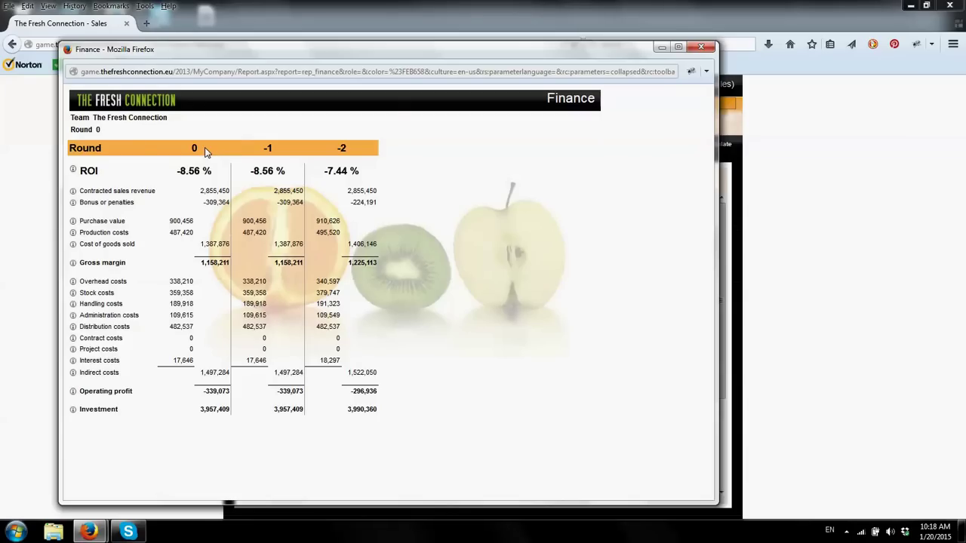
pyautogui.click(703, 49)
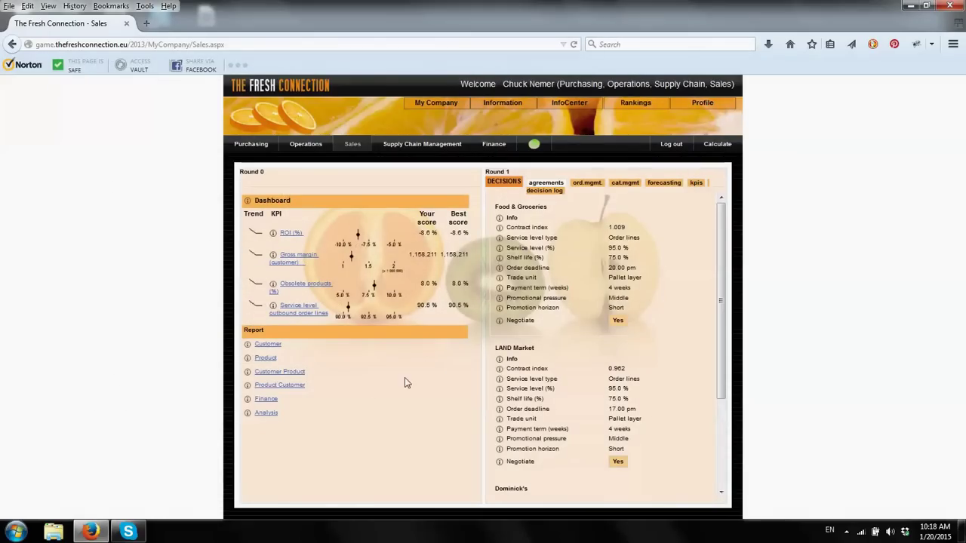
# Review the Analysis report's Product measures and its Export all data to Excel point of view, closing the window when done
pyautogui.click(266, 414)
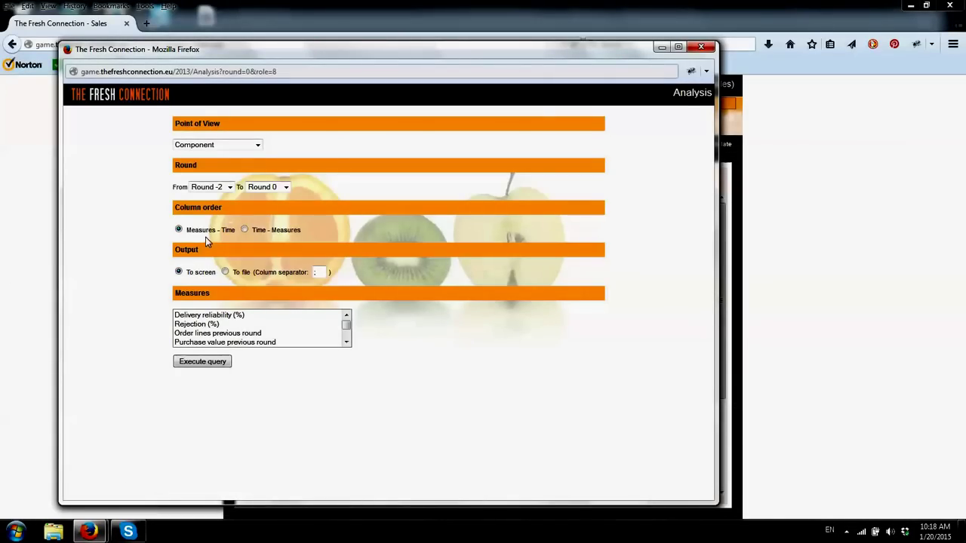
pyautogui.click(258, 146)
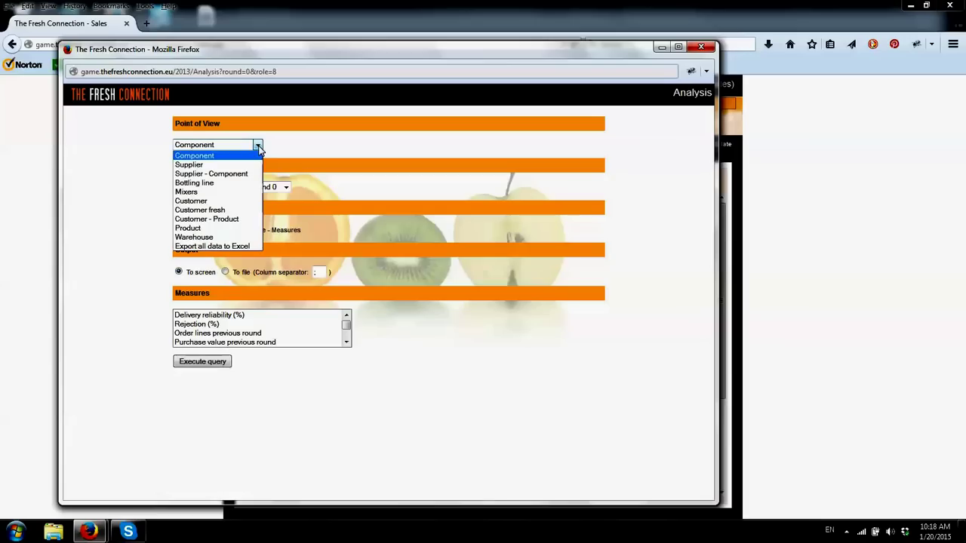
pyautogui.click(193, 228)
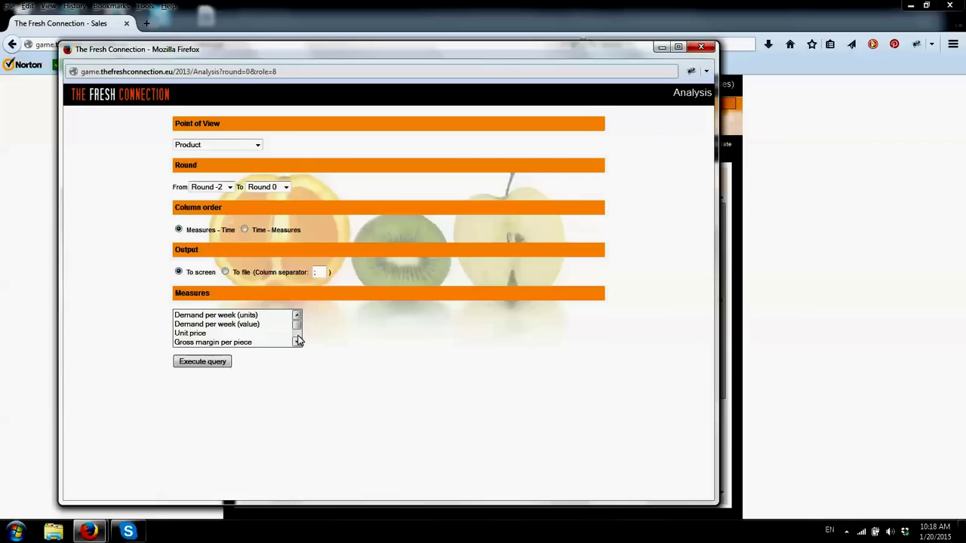
pyautogui.scroll(-5, 298, 341)
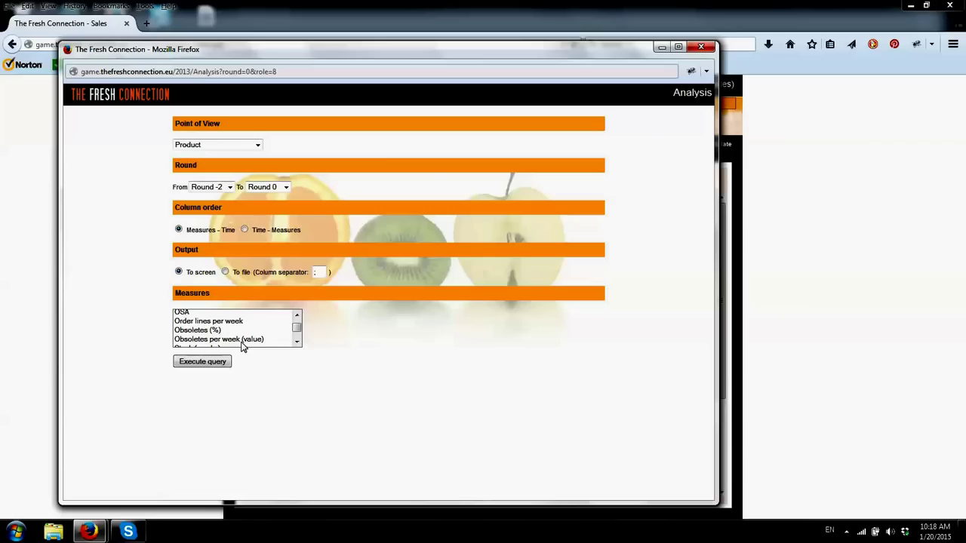
pyautogui.click(257, 146)
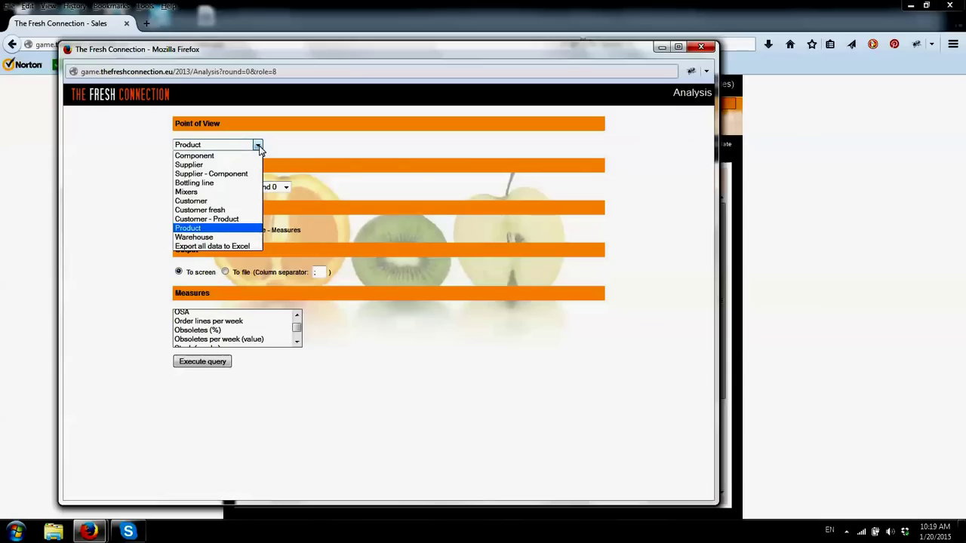
pyautogui.click(230, 247)
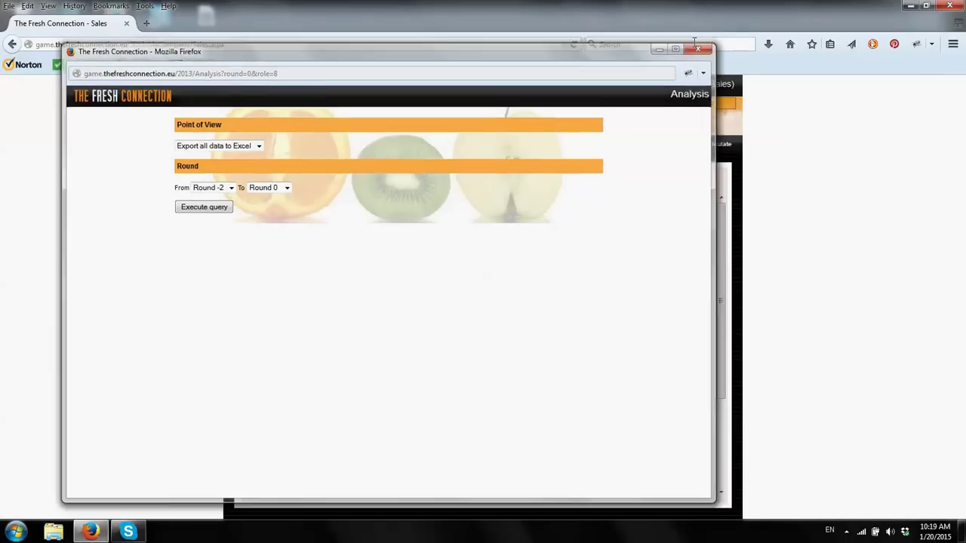
pyautogui.click(699, 47)
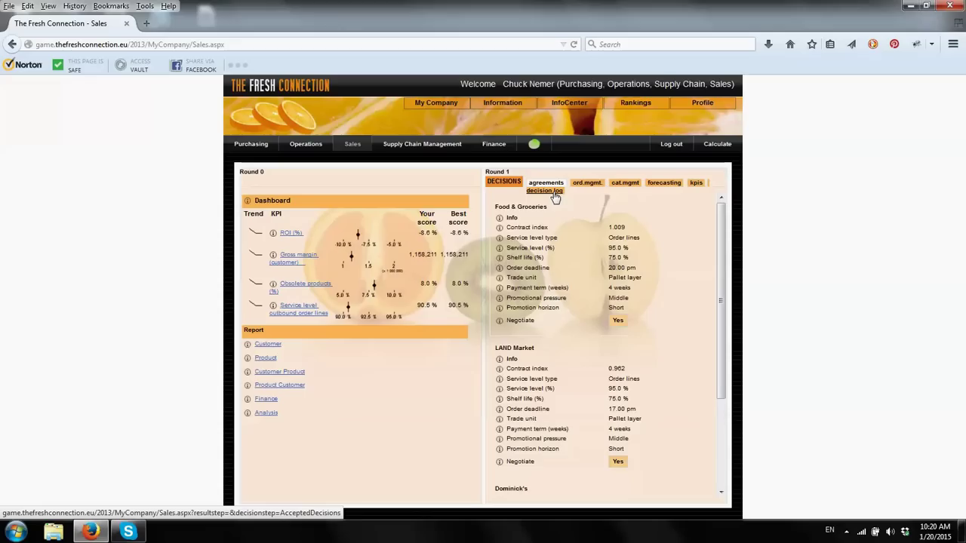
# Start negotiating the Food & Groceries agreement and calculate the contract index for a service level of 90%
pyautogui.click(618, 321)
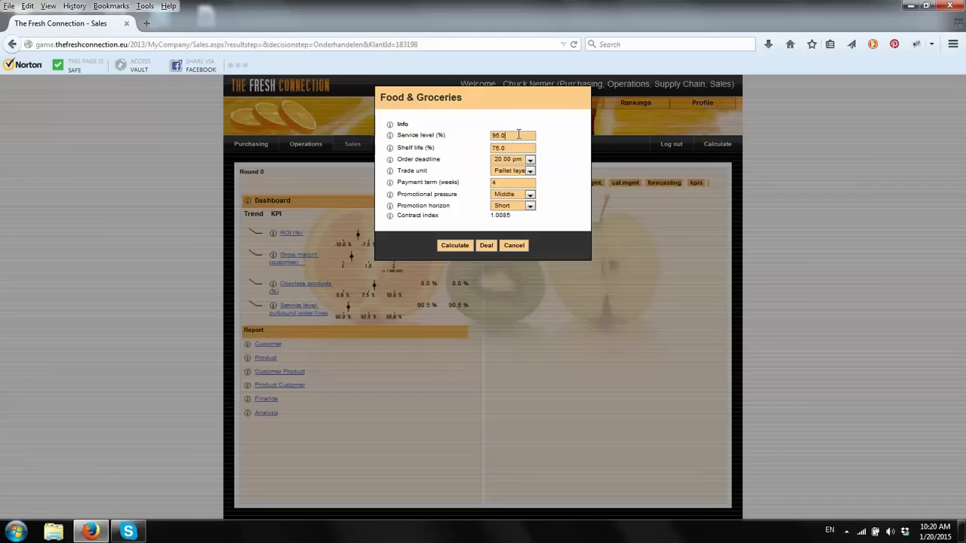
pyautogui.press('BackSpace')
pyautogui.press('BackSpace')
pyautogui.press('BackSpace')
pyautogui.write('0')
pyautogui.click(454, 245)
# Set the Food & Groceries service level back to 95% and recalculate the contract index
pyautogui.press('BackSpace')
pyautogui.write('5')
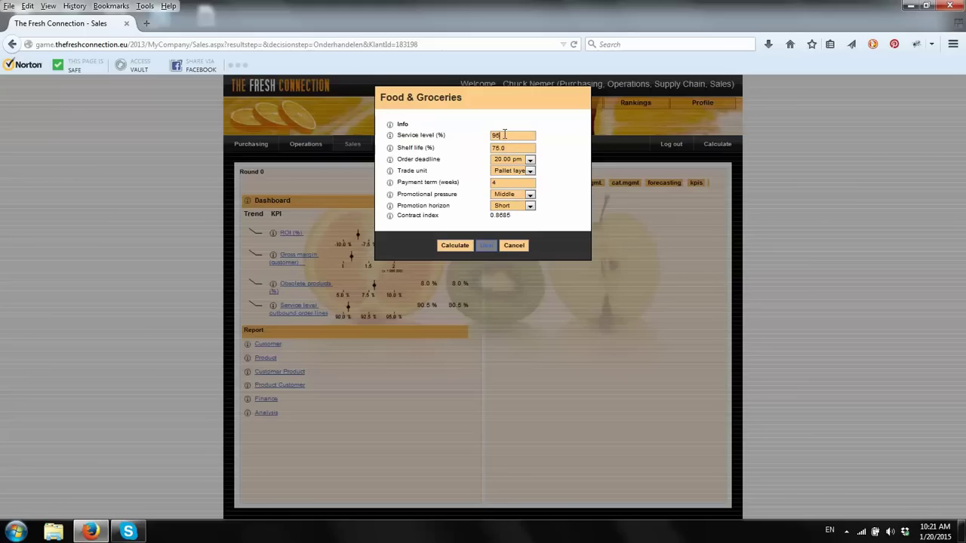
pyautogui.click(454, 246)
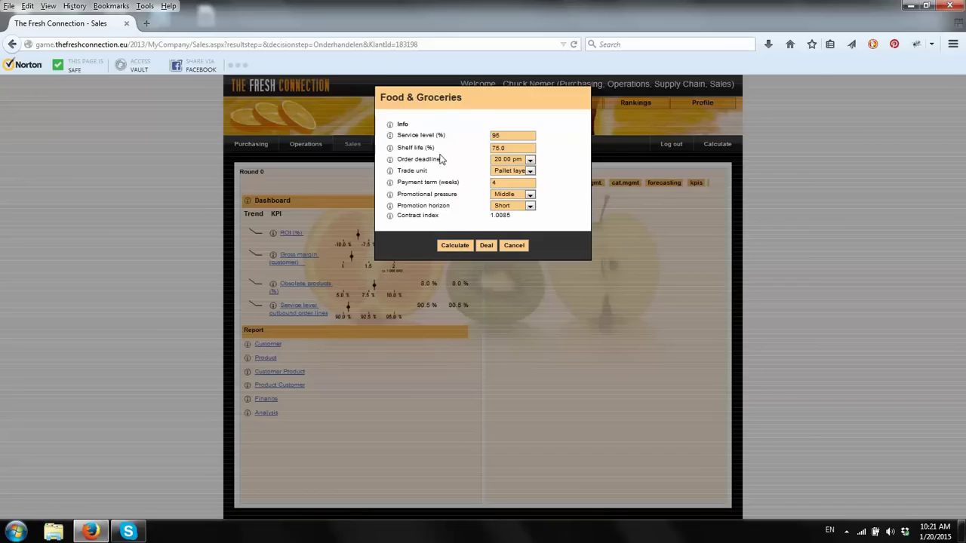
# Set the Food & Groceries shelf life to 80% and calculate the contract index
pyautogui.click(508, 148)
pyautogui.press('BackSpace')
pyautogui.press('BackSpace')
pyautogui.press('BackSpace')
pyautogui.press('BackSpace')
pyautogui.write('80')
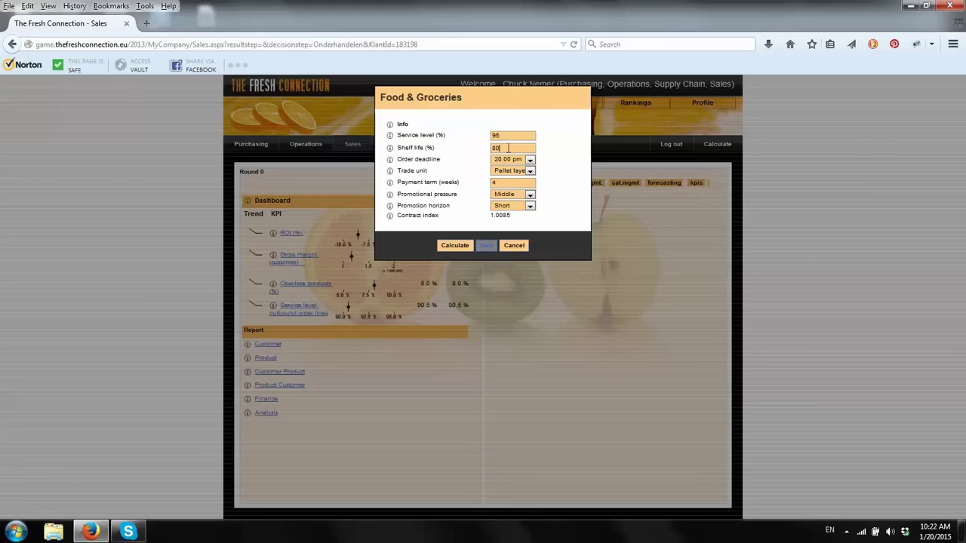
pyautogui.click(455, 246)
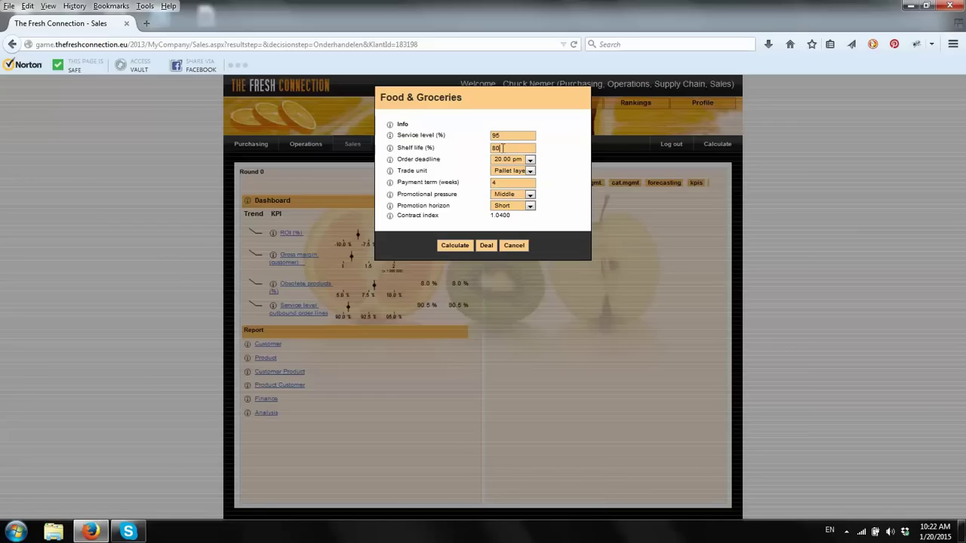
# Set the Food & Groceries shelf life back to 75% and recalculate the contract index
pyautogui.click(520, 150)
pyautogui.press('BackSpace')
pyautogui.press('BackSpace')
pyautogui.write('75')
pyautogui.press('Tab')
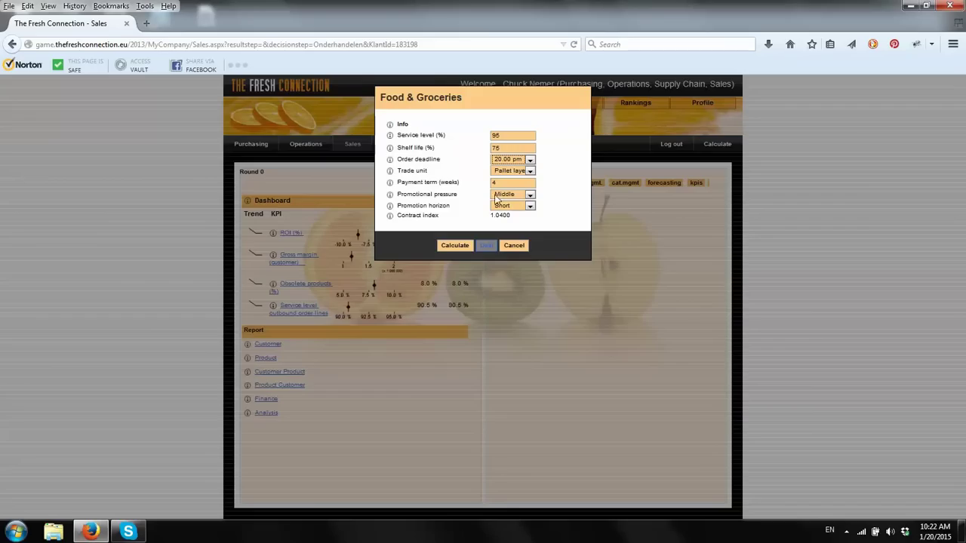
pyautogui.click(462, 247)
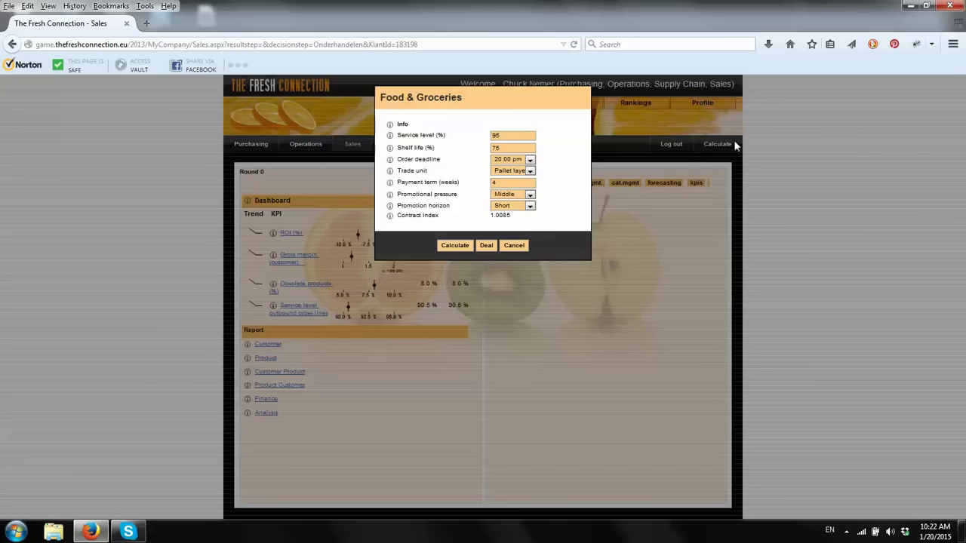
# Review the order deadline, trade unit and promotional pressure options for Food & Groceries, and cancel the negotiation without a deal
pyautogui.click(531, 161)
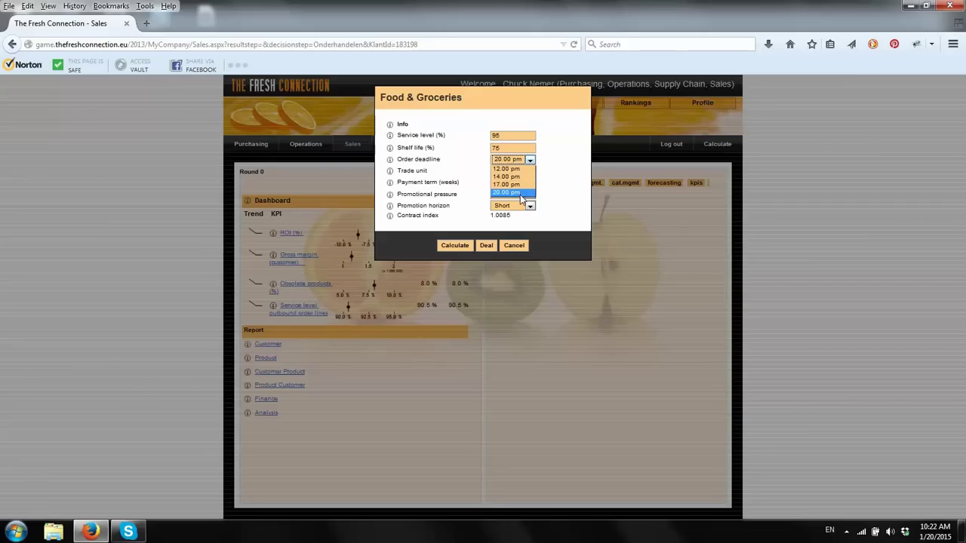
pyautogui.click(522, 193)
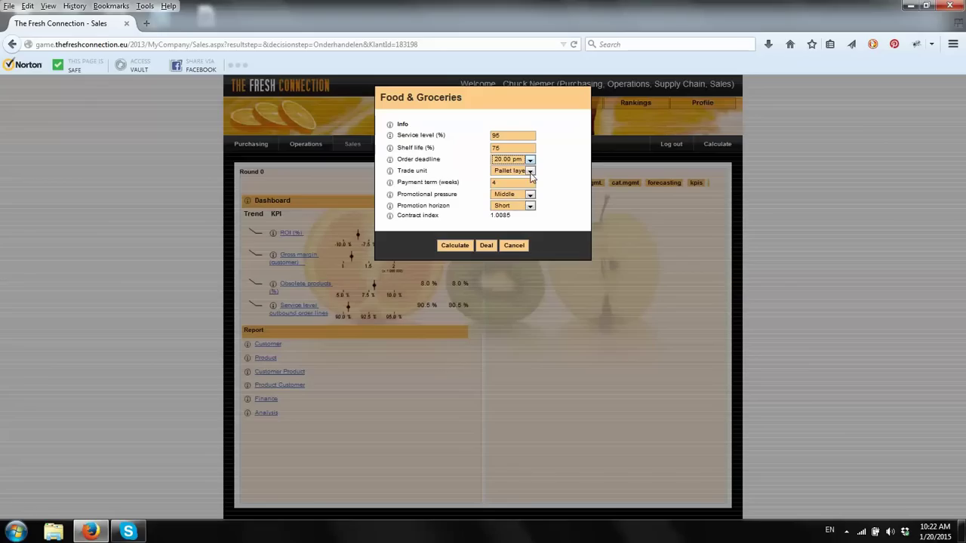
pyautogui.click(530, 173)
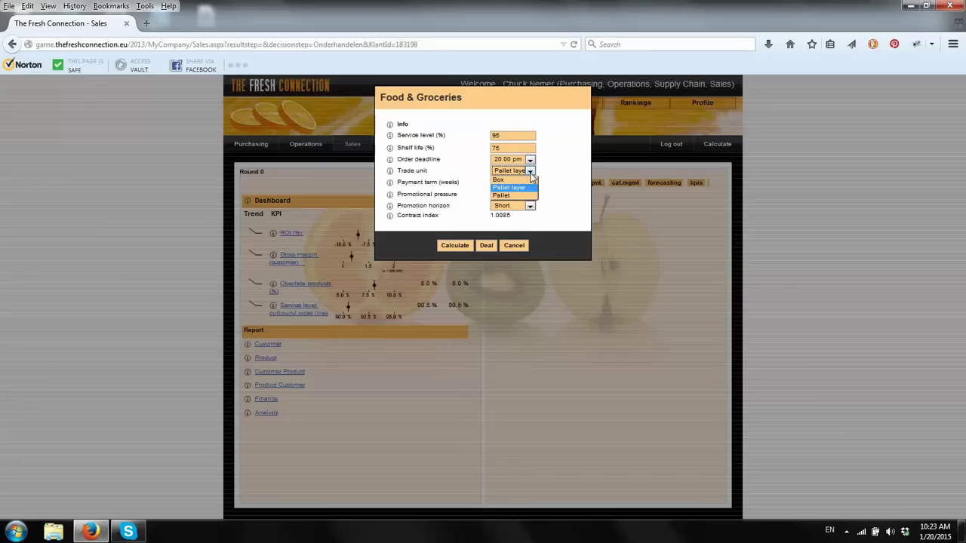
pyautogui.click(531, 173)
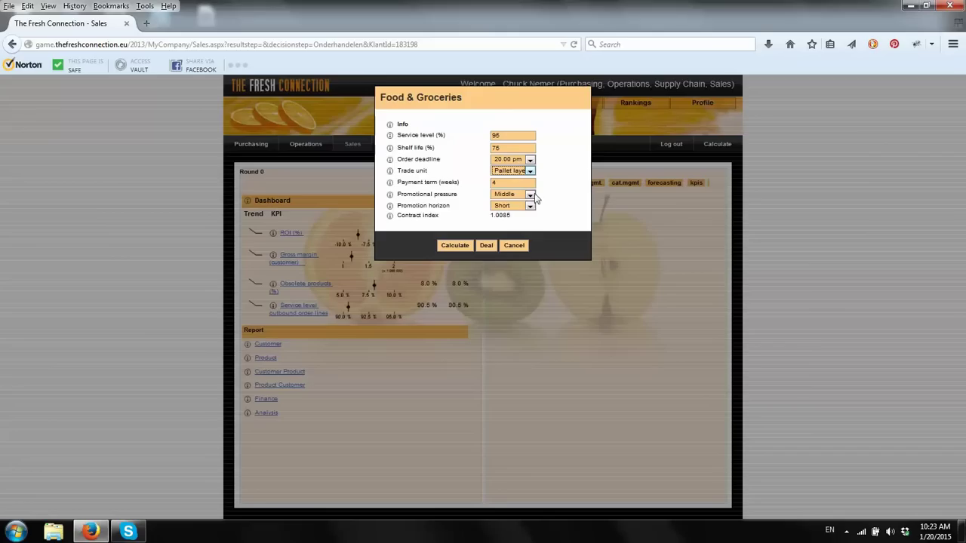
pyautogui.click(530, 195)
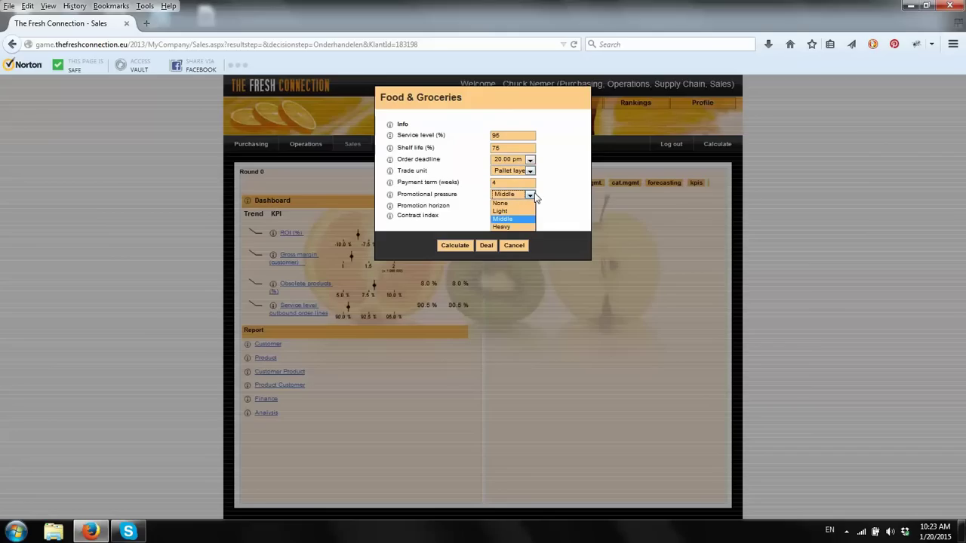
pyautogui.click(531, 196)
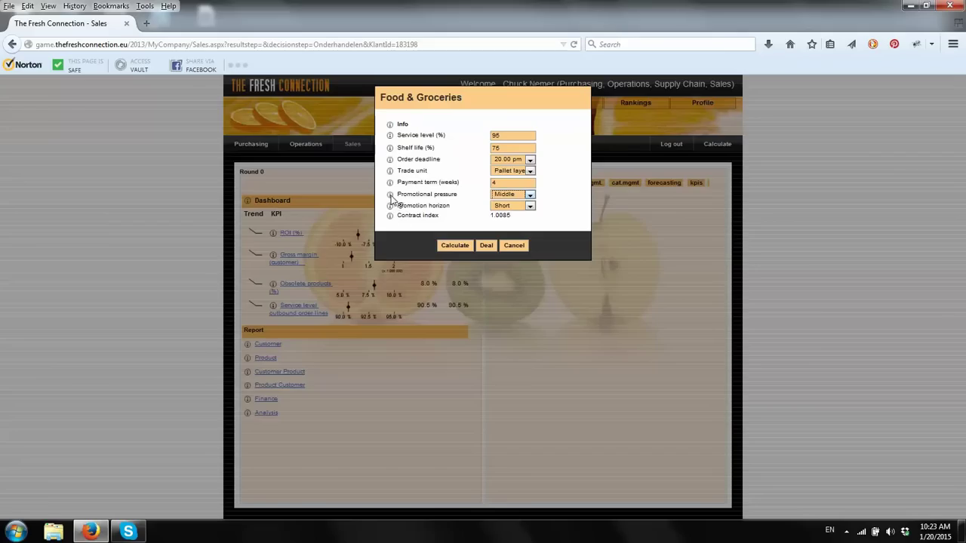
pyautogui.click(515, 252)
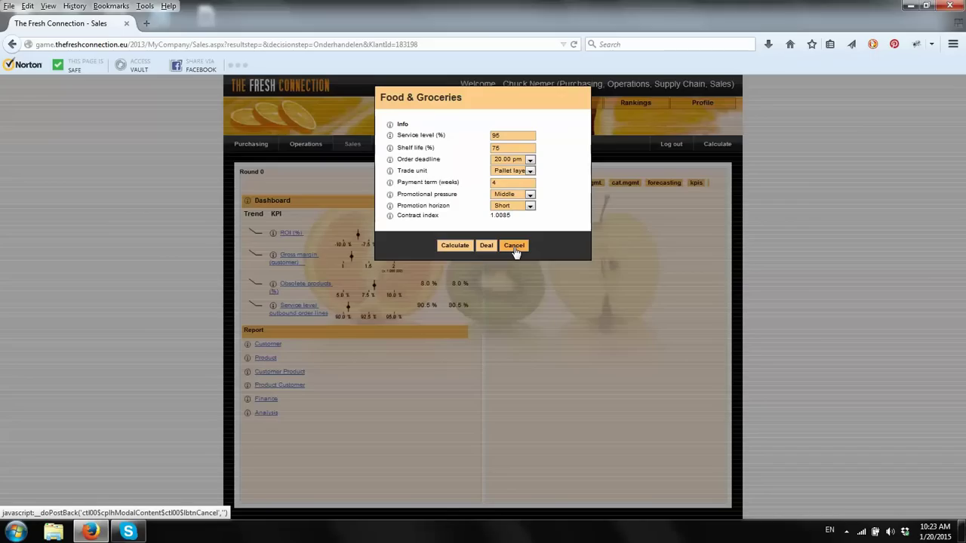
pyautogui.click(514, 246)
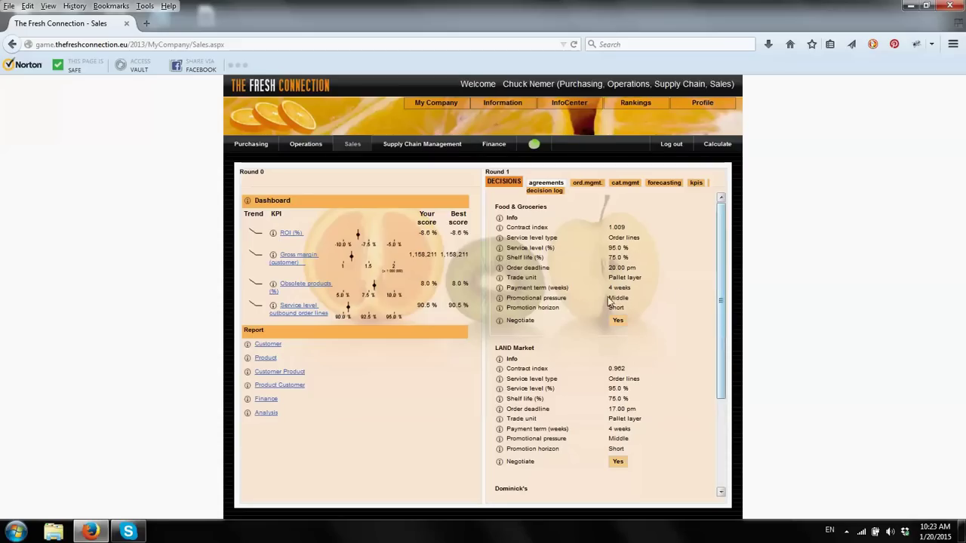
# Look through the customer agreements and the shortage rule options in order management, keeping the Proportional rule
pyautogui.scroll(-4, 720, 383)
pyautogui.scroll(3, 729, 453)
pyautogui.scroll(1, 727, 356)
pyautogui.click(588, 184)
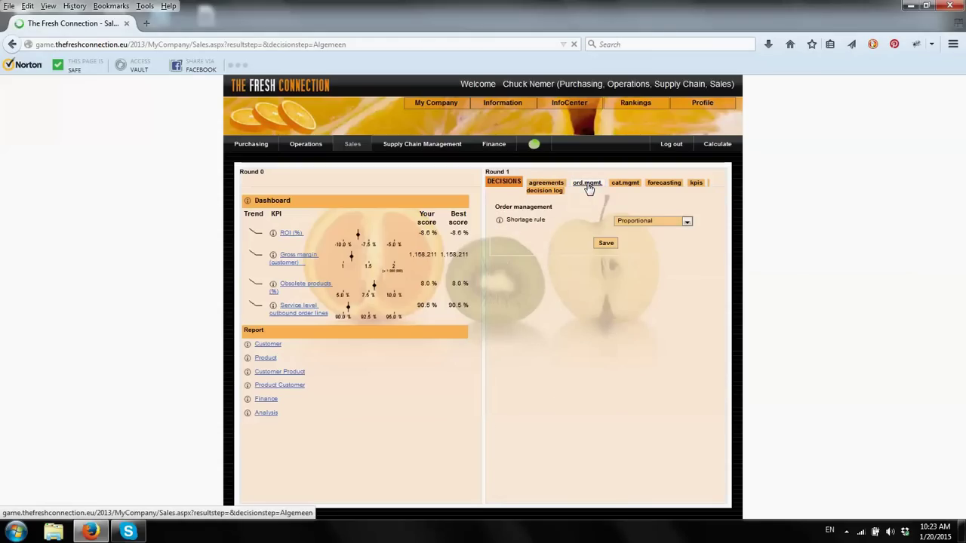
pyautogui.click(686, 222)
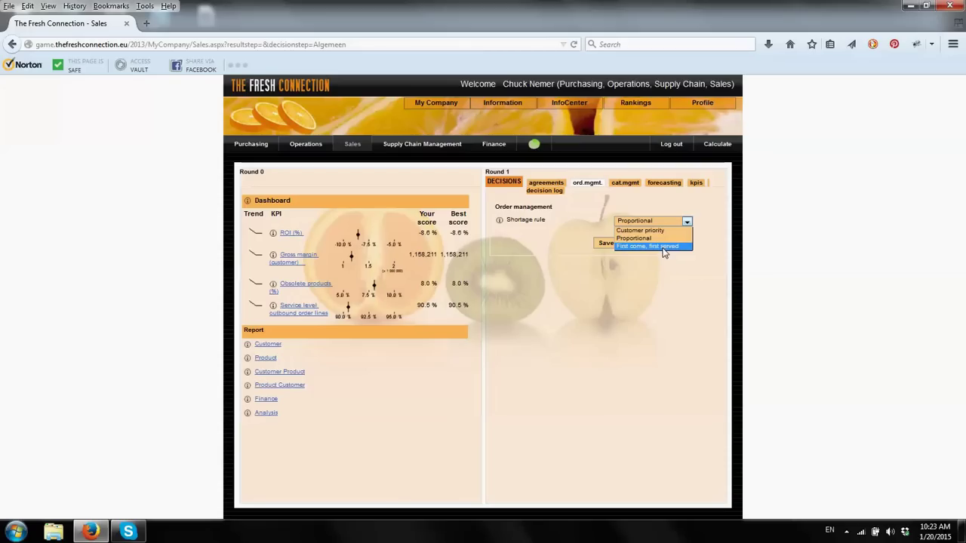
pyautogui.click(656, 284)
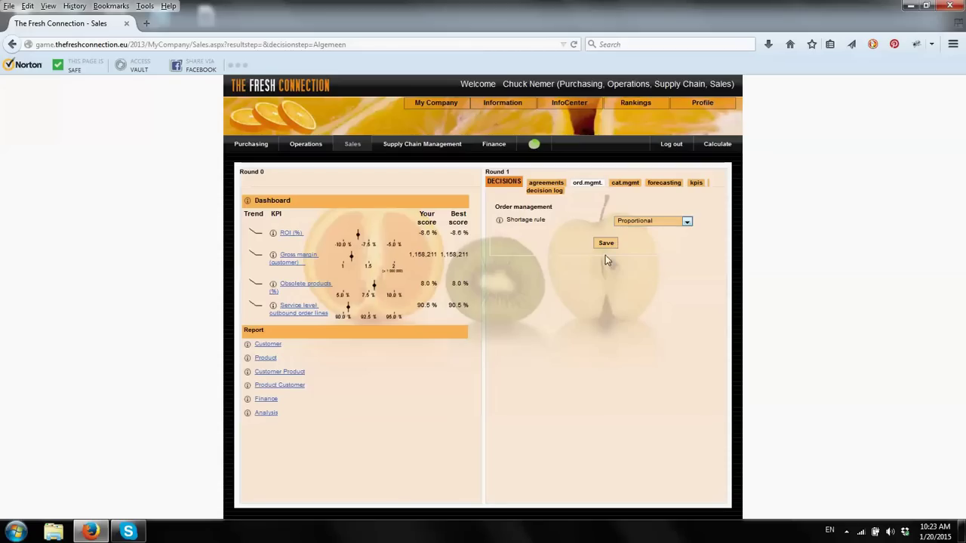
# Review the product assortment per customer in category management and read the Food & Groceries customer description, closing it when done
pyautogui.click(625, 184)
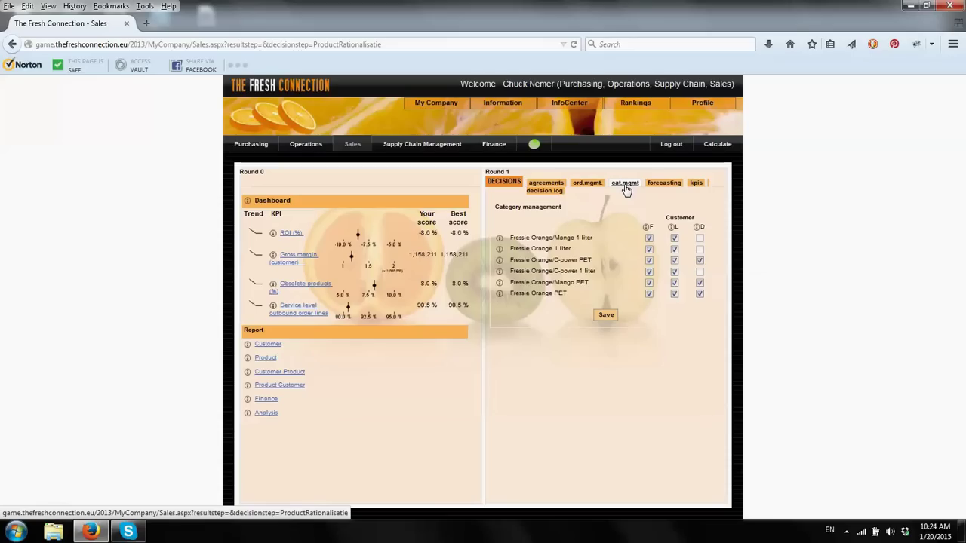
pyautogui.click(649, 239)
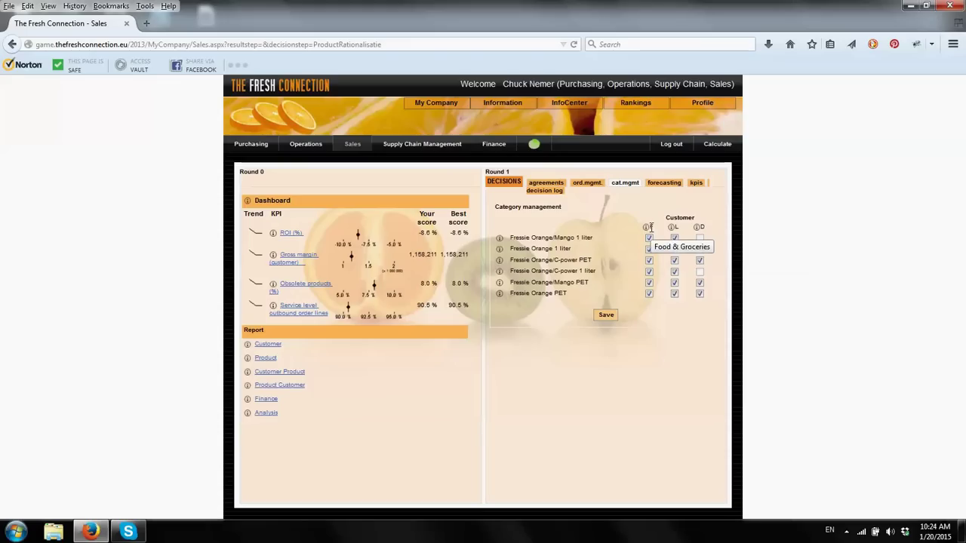
pyautogui.moveTo(677, 227)
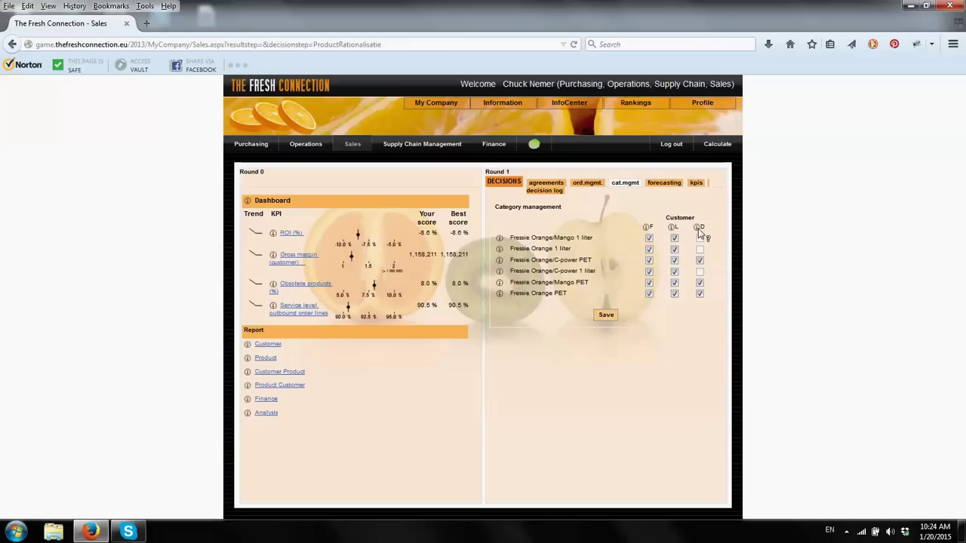
pyautogui.click(647, 228)
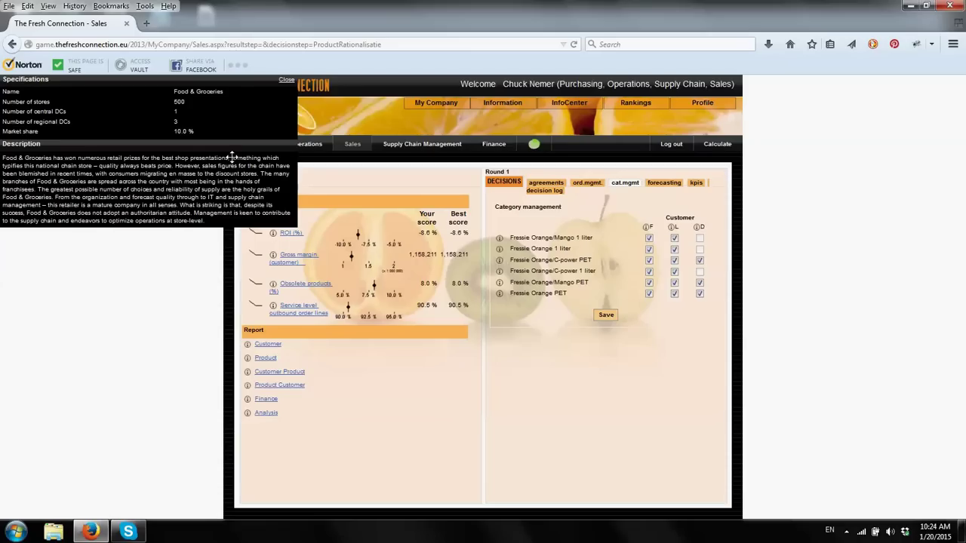
pyautogui.click(290, 80)
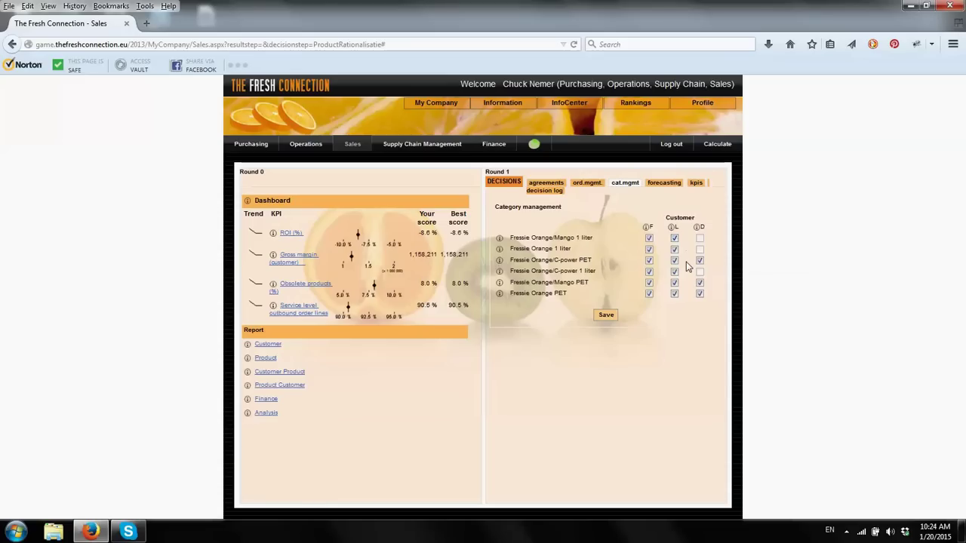
# Open the product forecasting decisions and try out the percentage adjustment for Fressie Orange 1 liter, returning it to 0%
pyautogui.click(664, 189)
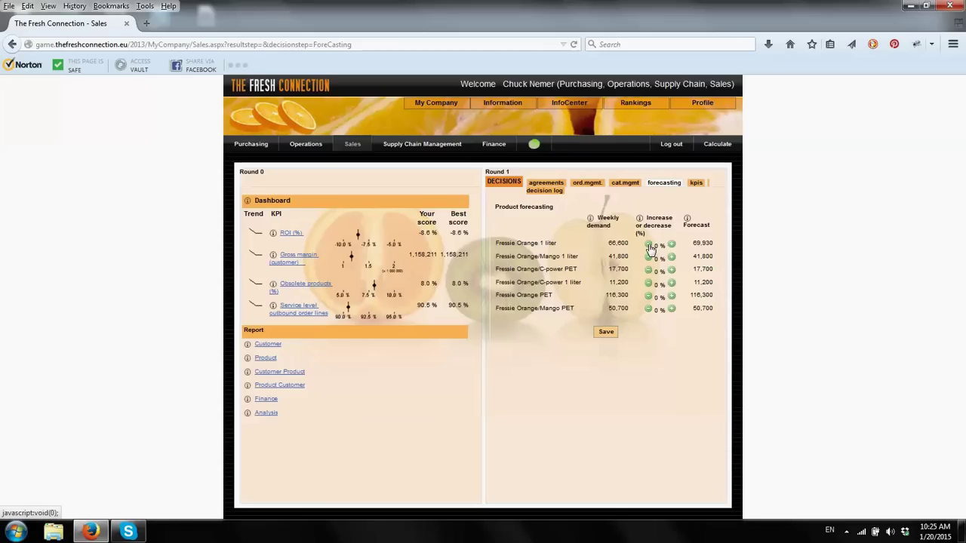
pyautogui.click(649, 245)
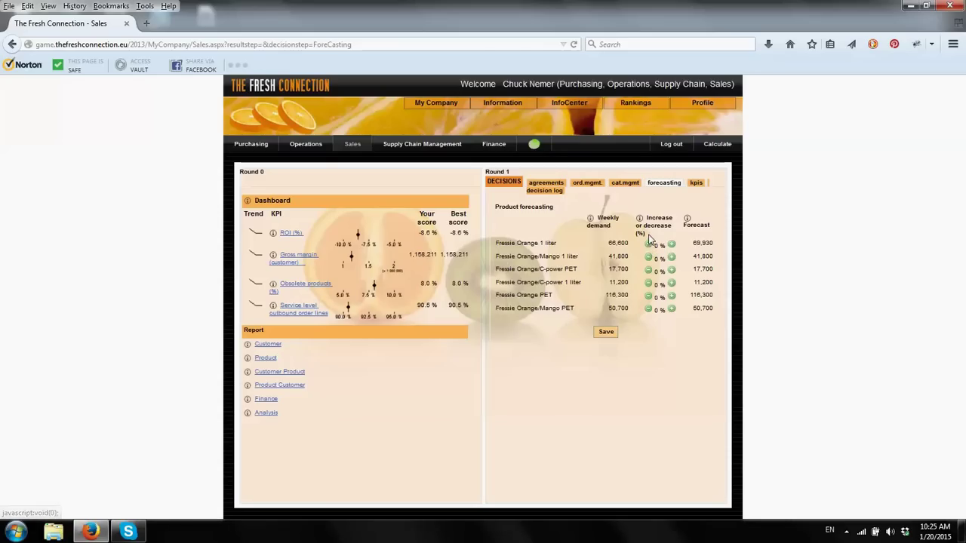
# View the list of selectable KPIs for the Sales dashboard and the decision log for round 1
pyautogui.click(695, 186)
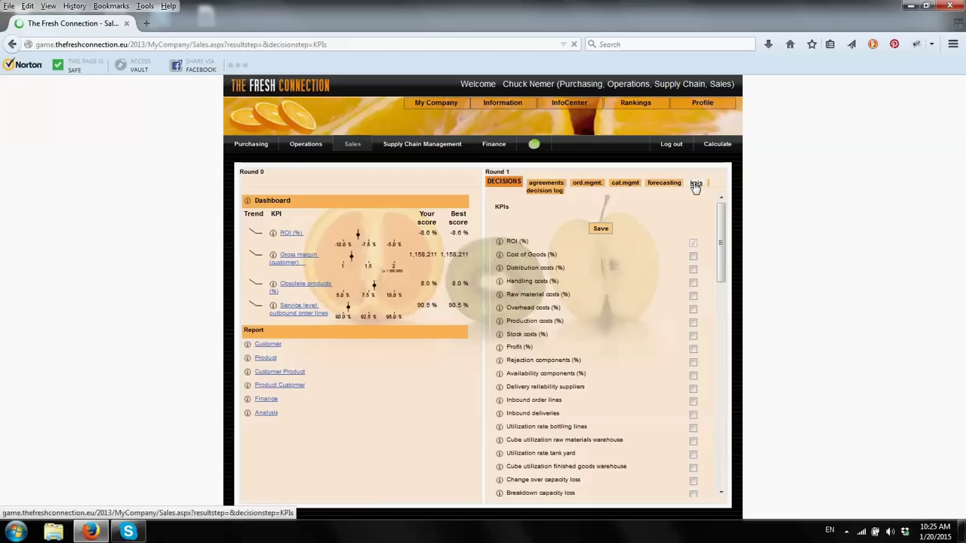
pyautogui.click(693, 243)
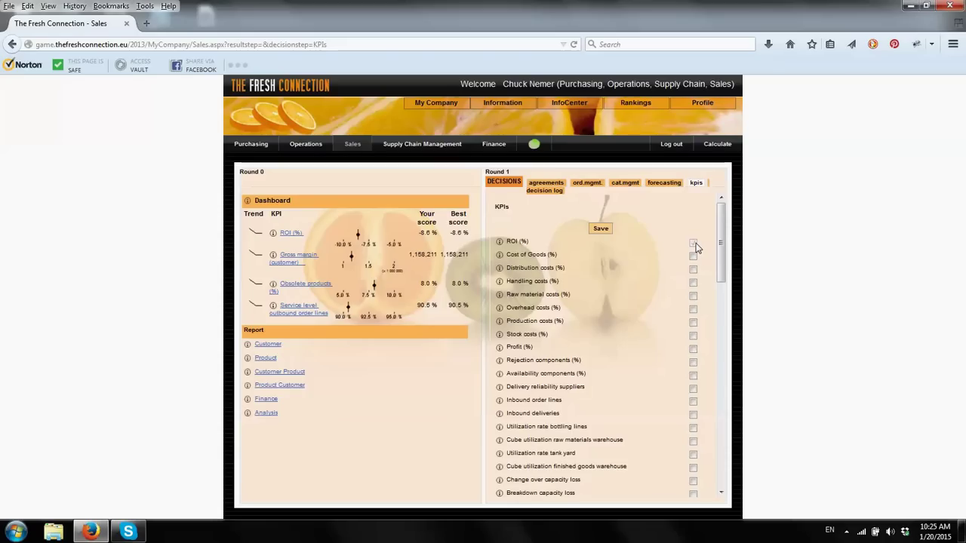
pyautogui.click(542, 194)
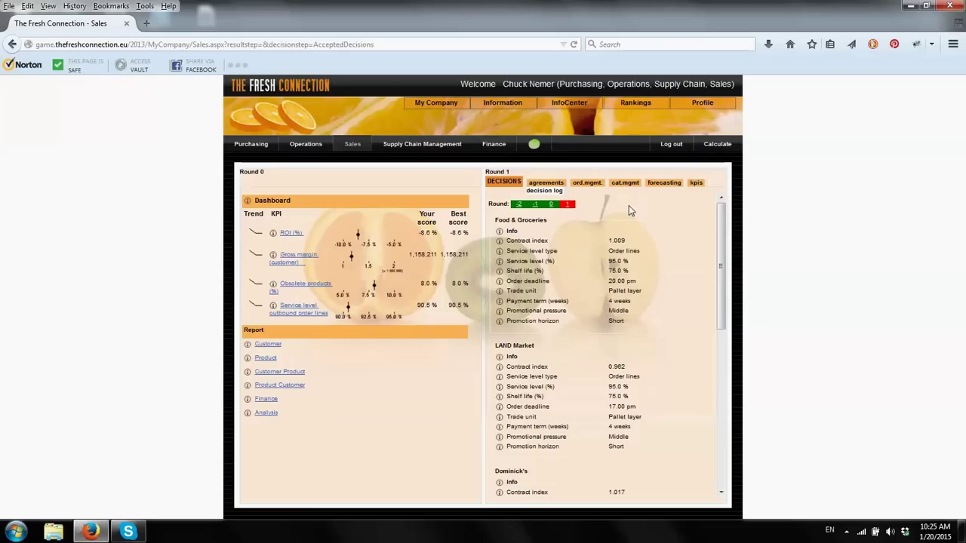
# Return to the Sales customer agreements, then open the Supply Chain Management role with its component stock decisions
pyautogui.click(559, 186)
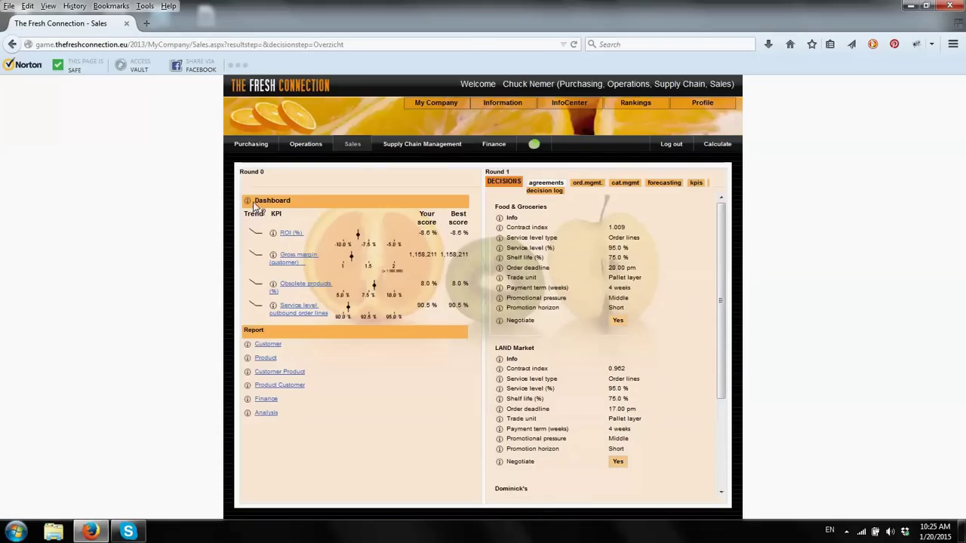
pyautogui.click(394, 149)
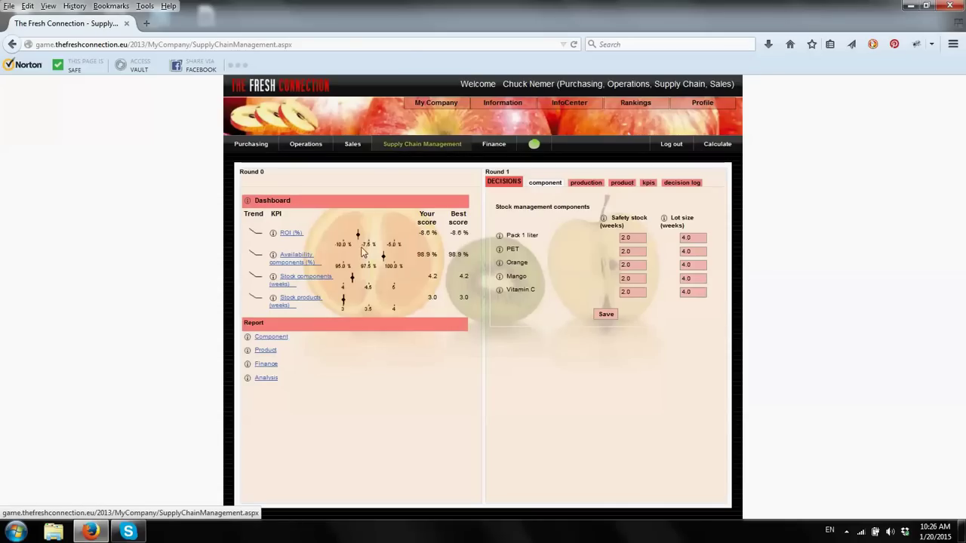
pyautogui.click(265, 379)
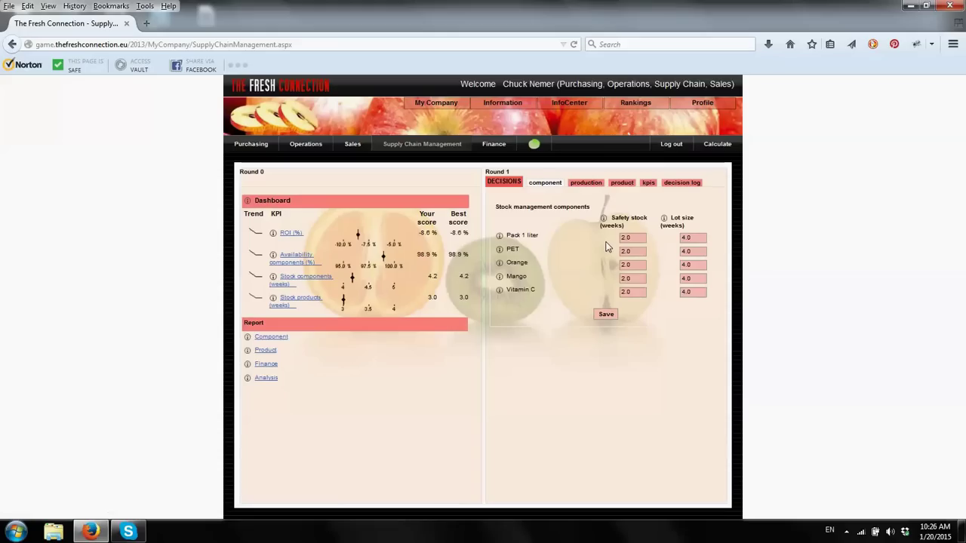
# Open the finished goods stock decisions and try out production intervals of 8, 4, 2 and 5 days for different Fressie products
pyautogui.click(621, 184)
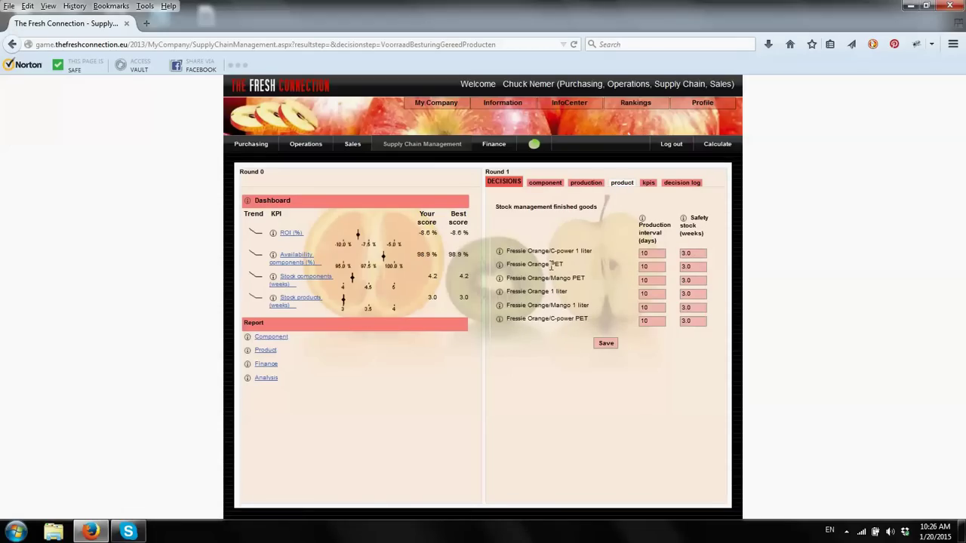
pyautogui.doubleClick(656, 256)
pyautogui.press('BackSpace')
pyautogui.write('8')
pyautogui.press('Tab')
pyautogui.press('Tab')
pyautogui.write('4')
pyautogui.press('Tab')
pyautogui.press('Tab')
pyautogui.write('2')
pyautogui.press('Tab')
pyautogui.press('Tab')
pyautogui.press('Tab')
pyautogui.press('Tab')
pyautogui.press('Tab')
pyautogui.press('Tab')
pyautogui.write('5')
# Return the changed finished goods production intervals to 10 days without saving
pyautogui.press('BackSpace')
pyautogui.write('10')
pyautogui.press('BackSpace')
pyautogui.write('10')
pyautogui.click(654, 265)
pyautogui.press('BackSpace')
pyautogui.write('10')
pyautogui.click(651, 255)
pyautogui.press('BackSpace')
pyautogui.write('10')
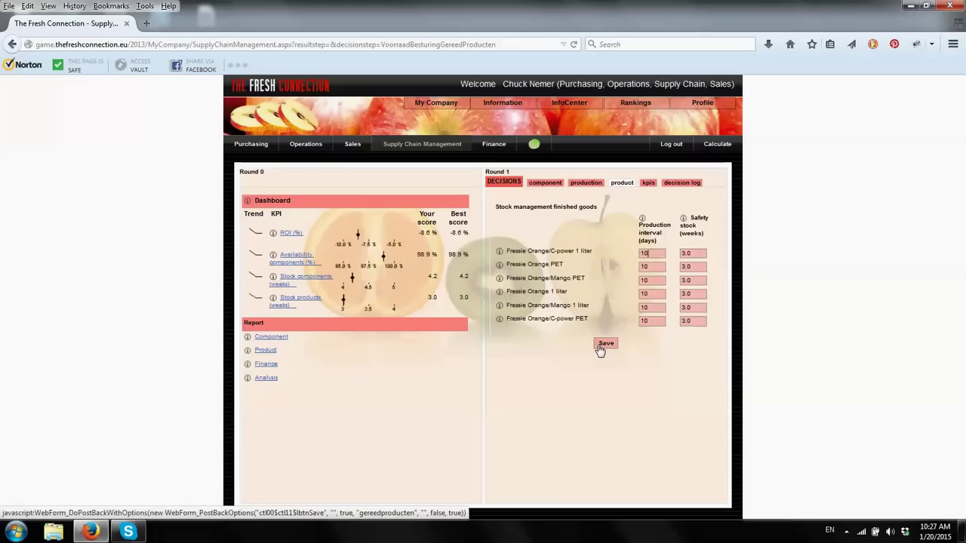
# View the frozen period of production, the selectable Supply Chain Management KPIs and the decision log for round 1
pyautogui.click(579, 184)
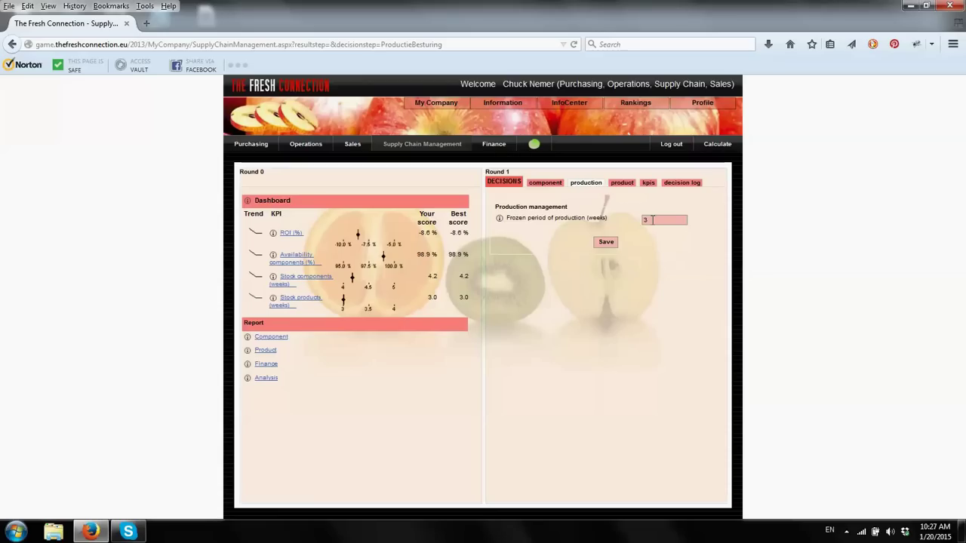
pyautogui.click(650, 183)
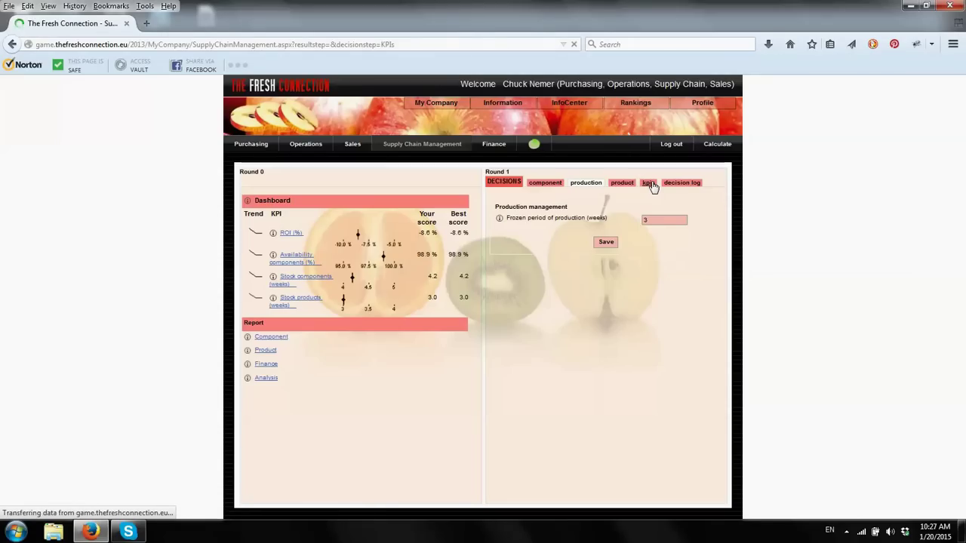
pyautogui.click(692, 243)
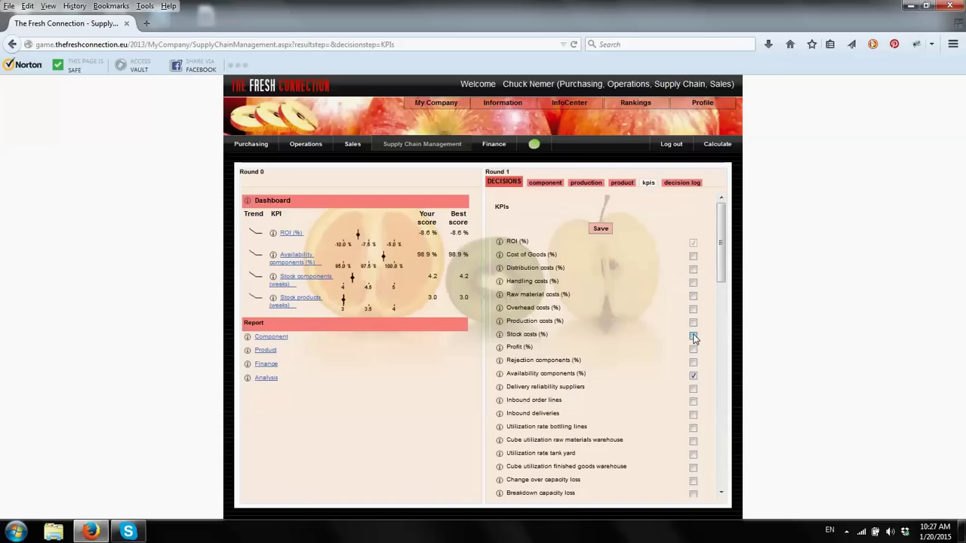
pyautogui.click(694, 337)
pyautogui.click(681, 186)
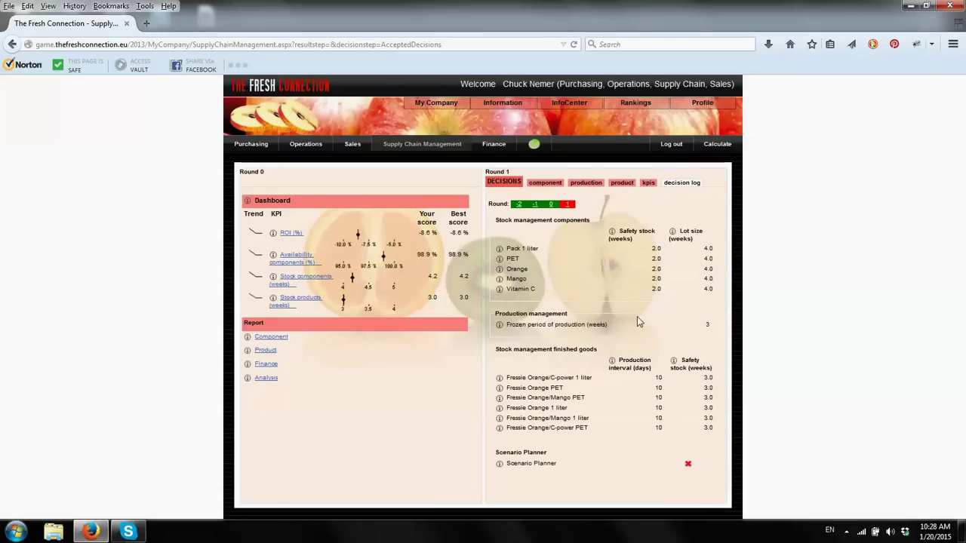
# Look at the inbound and outbound warehouse decisions in Operations and read the Warehousing report, closing it when done
pyautogui.click(304, 146)
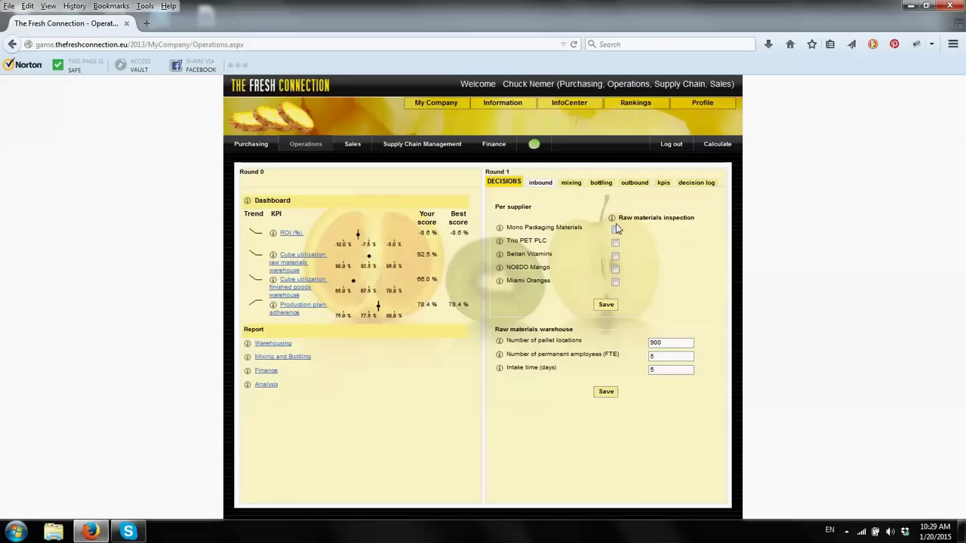
pyautogui.click(633, 189)
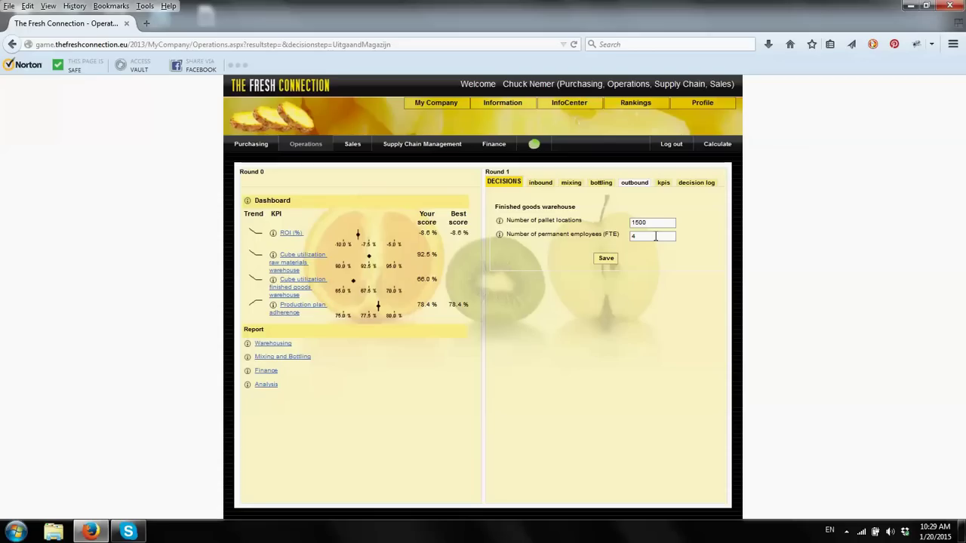
pyautogui.click(273, 344)
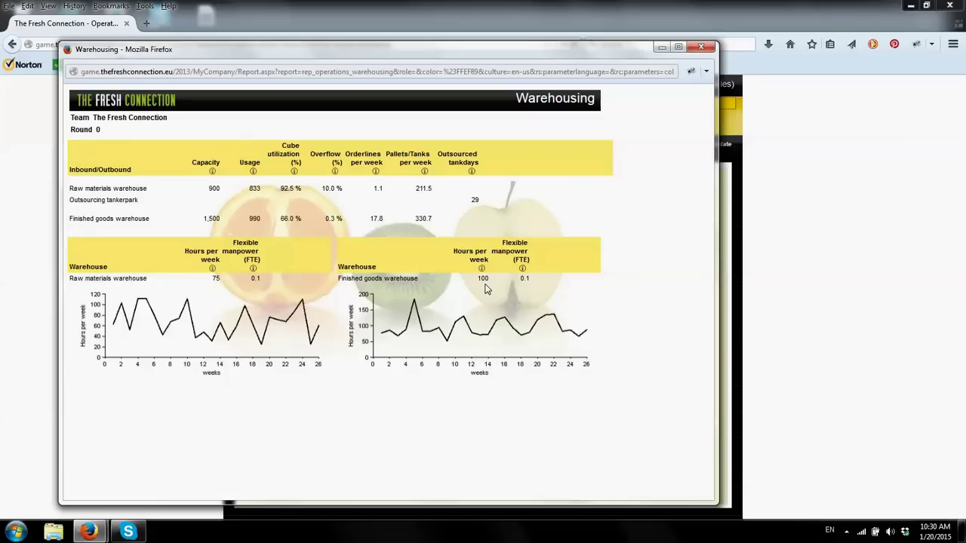
pyautogui.click(698, 53)
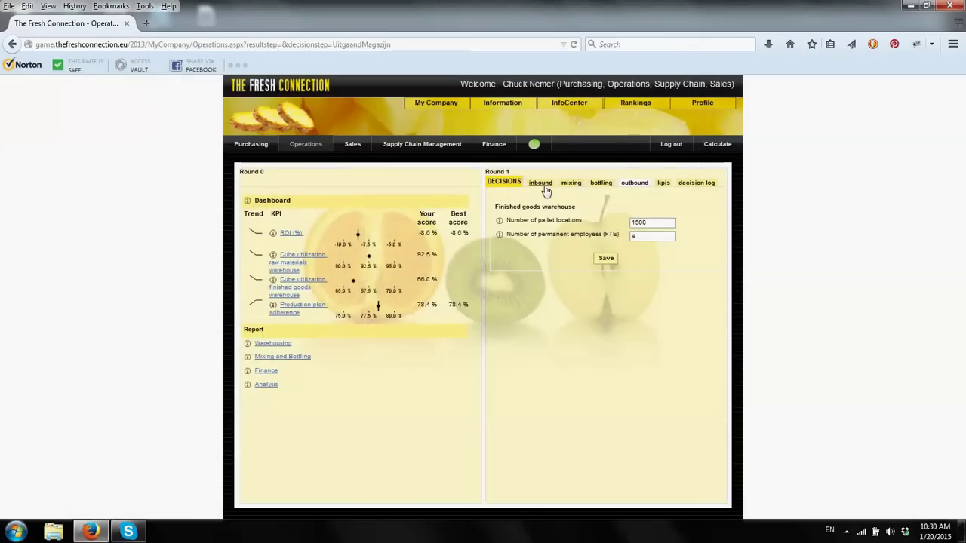
# Open the bottling decisions and look through the preventive maintenance and breakdown training options, keeping None and No
pyautogui.click(602, 183)
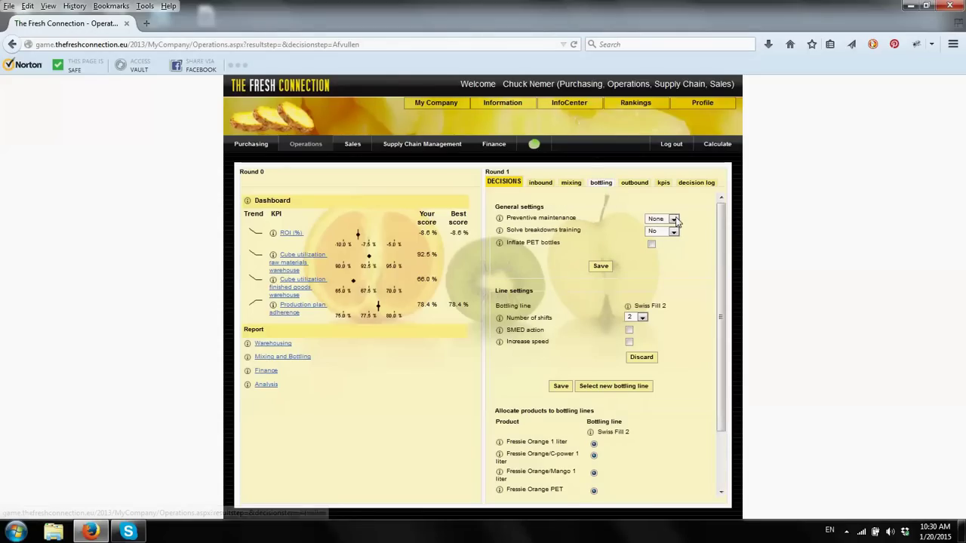
pyautogui.click(674, 219)
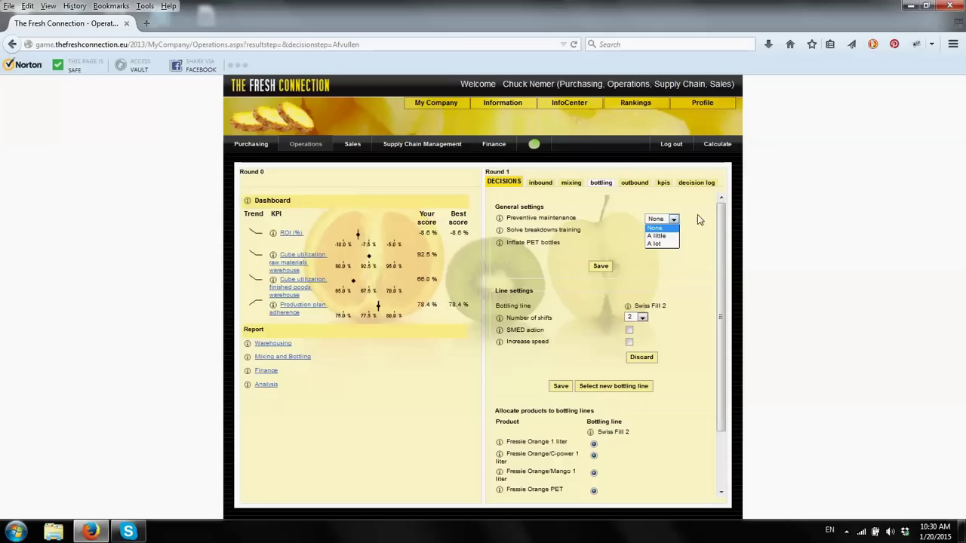
pyautogui.click(698, 214)
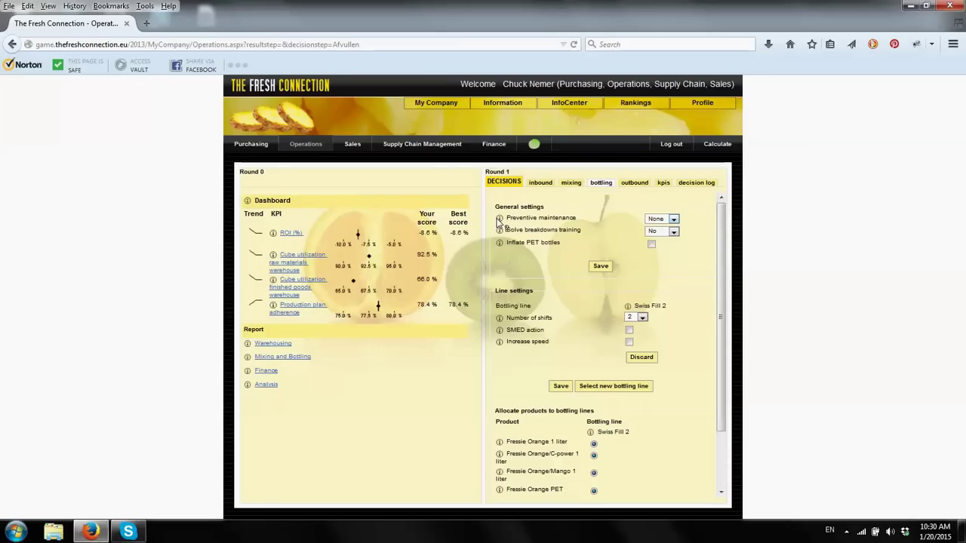
pyautogui.click(674, 231)
pyautogui.click(674, 231)
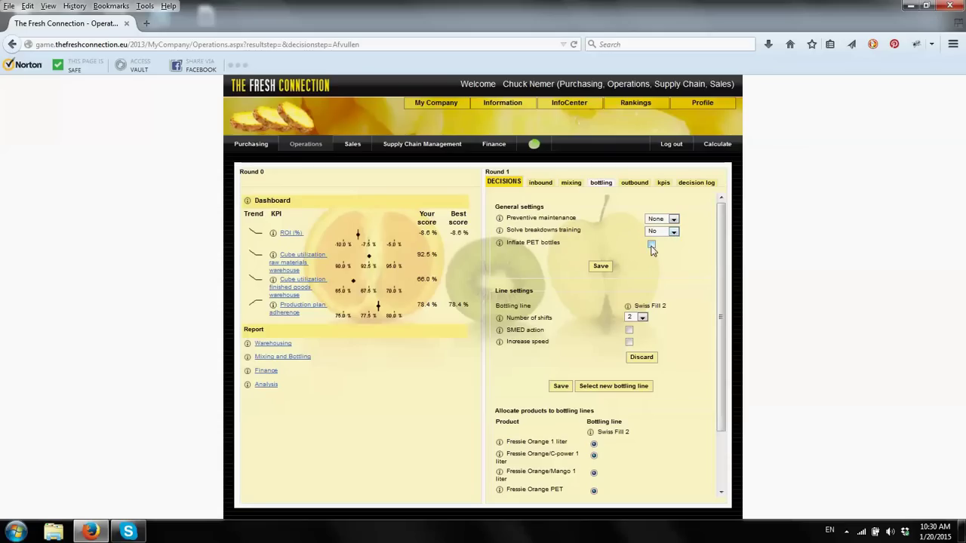
# View the shift options for the Swiss Fill 2 line, keeping 2 shifts, and review the product allocation to bottling lines
pyautogui.click(642, 318)
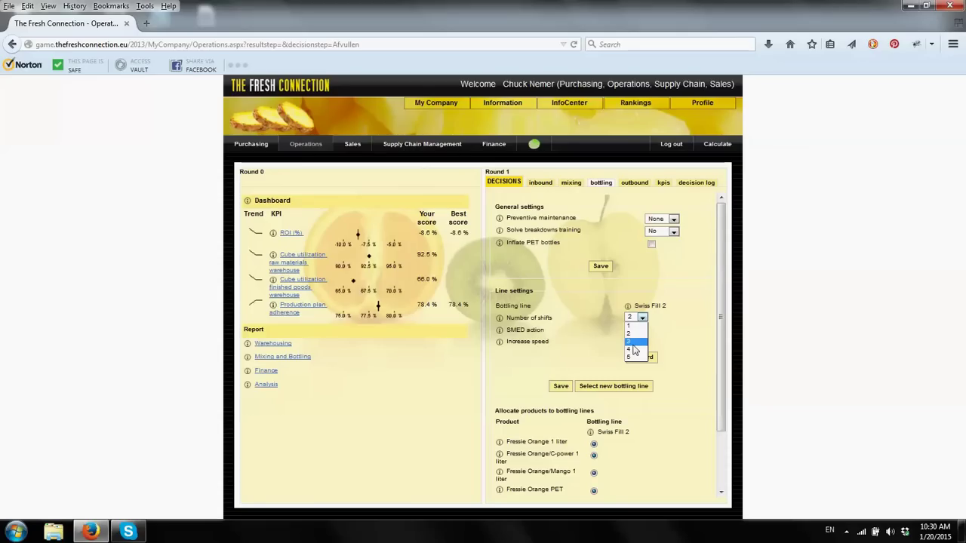
pyautogui.click(635, 335)
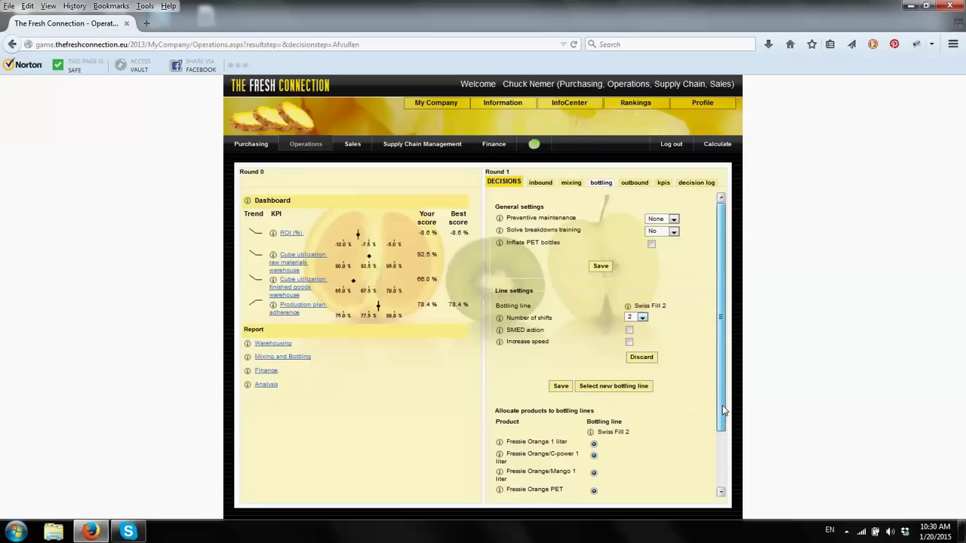
pyautogui.scroll(-1, 722, 409)
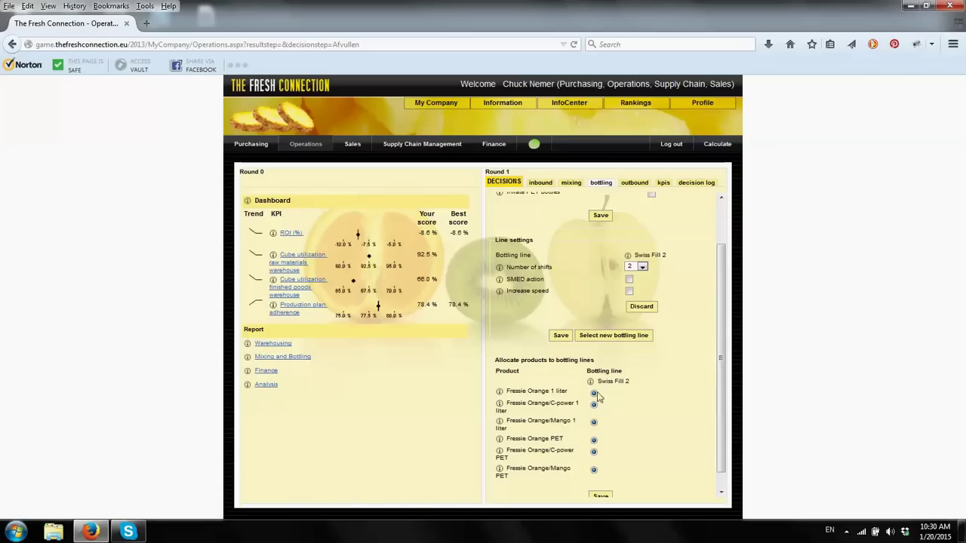
# Review the mixer allocation decisions and read the Mixing and Bottling report, closing it when done
pyautogui.click(572, 183)
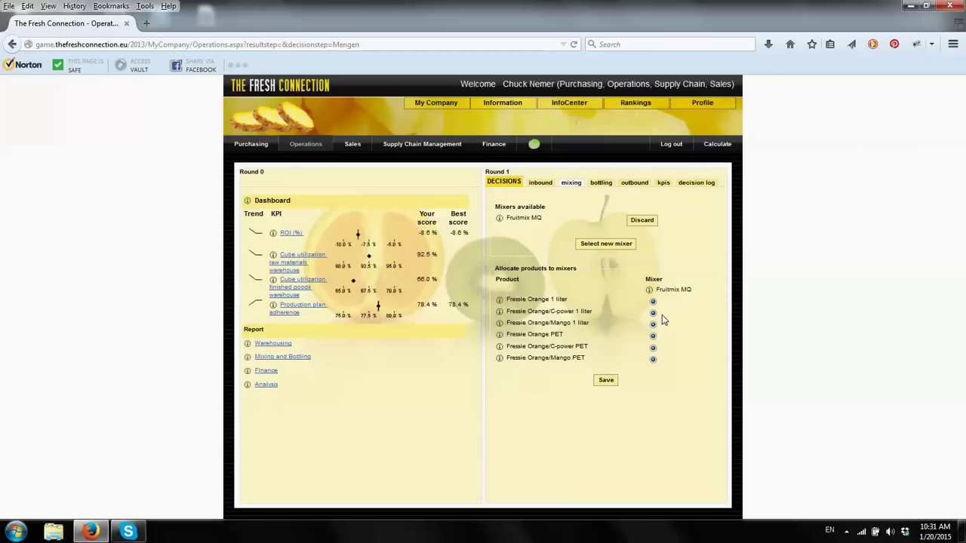
pyautogui.click(282, 357)
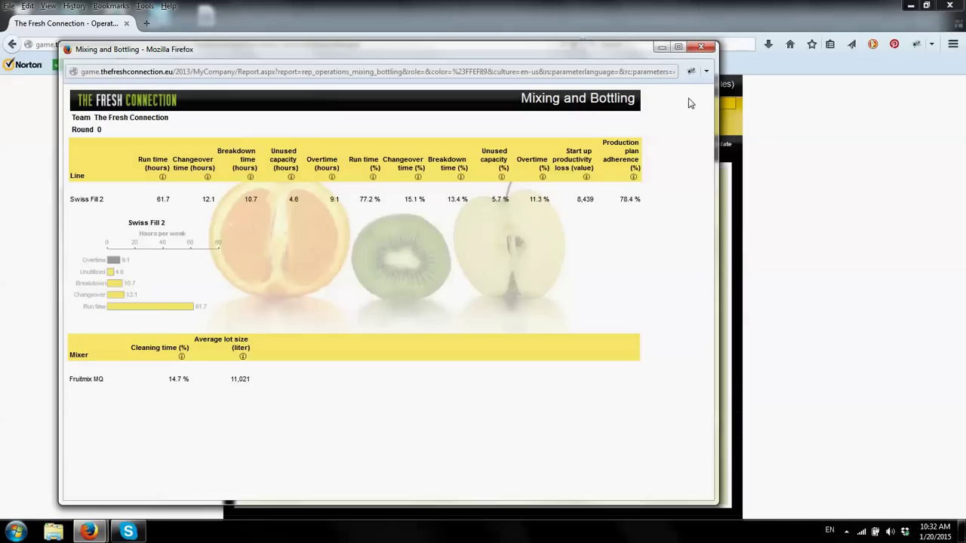
pyautogui.click(701, 47)
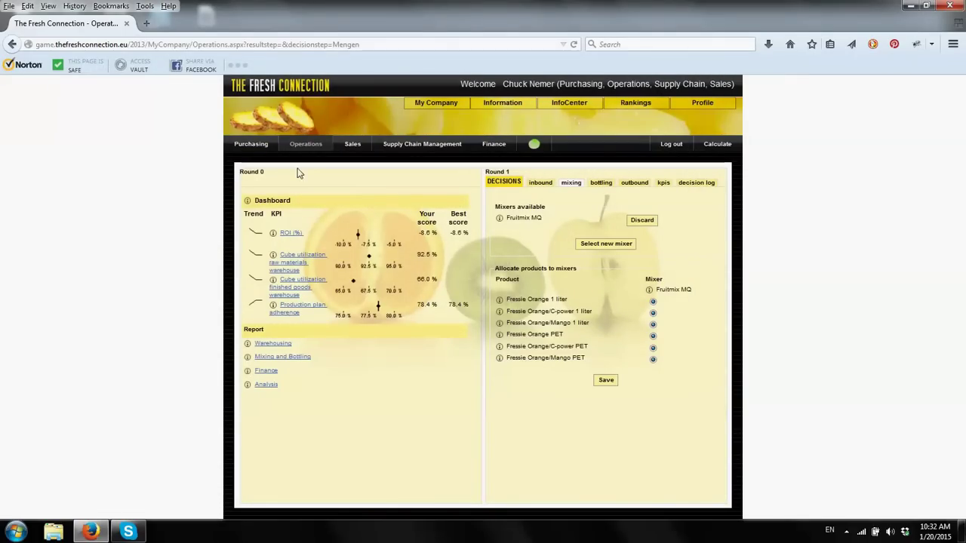
# Open the Purchasing agreements, view and cancel the Mono Packaging Materials negotiation, and review the supplier contracts through Vitamin C
pyautogui.click(257, 150)
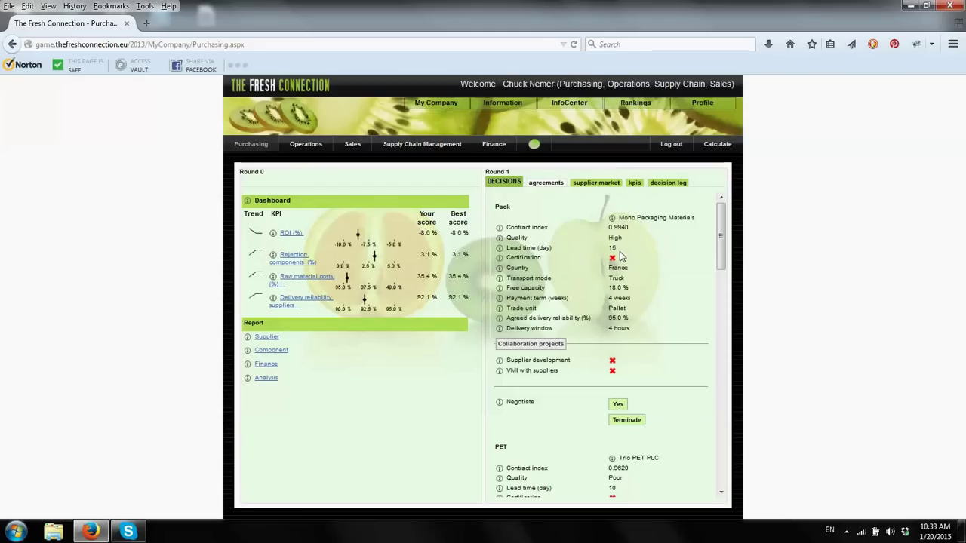
pyautogui.click(618, 405)
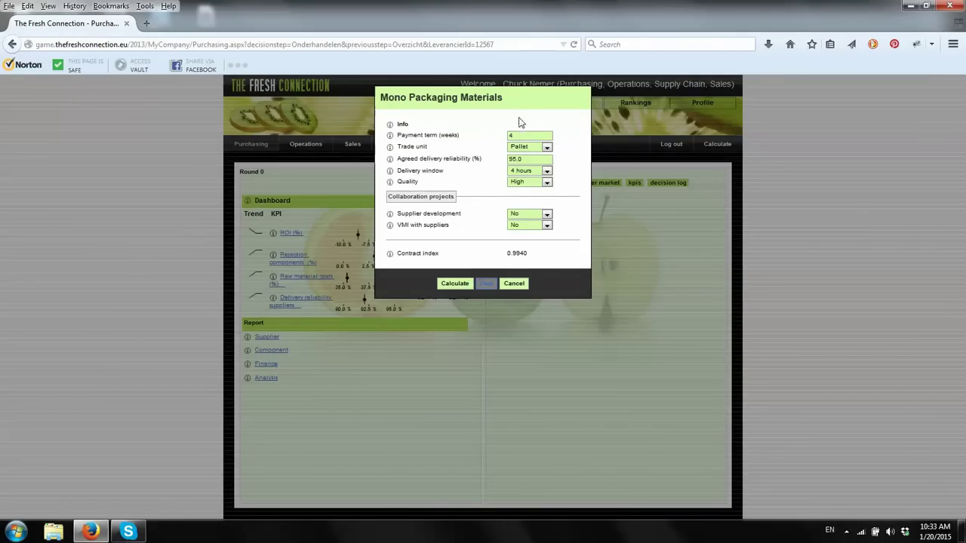
pyautogui.click(511, 287)
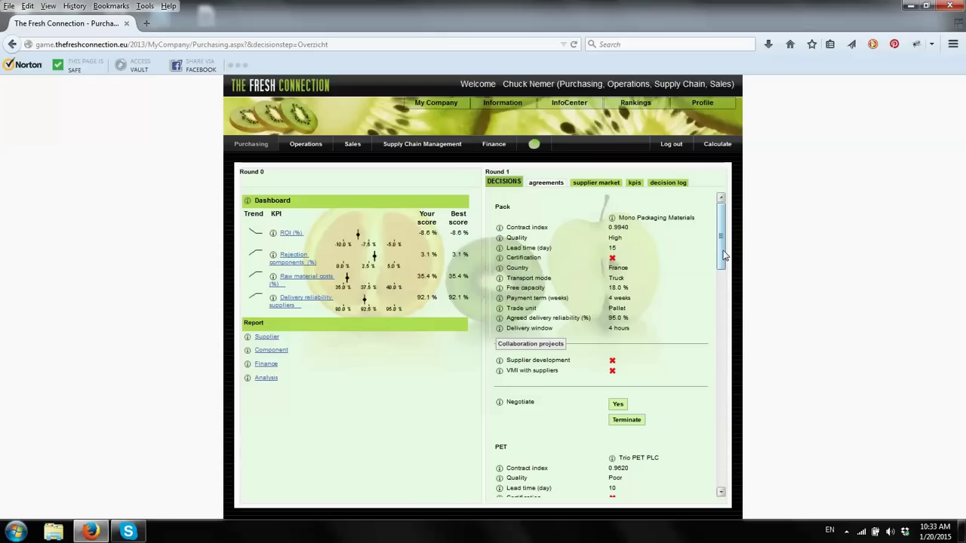
pyautogui.moveTo(723, 255); pyautogui.dragTo(722, 457)
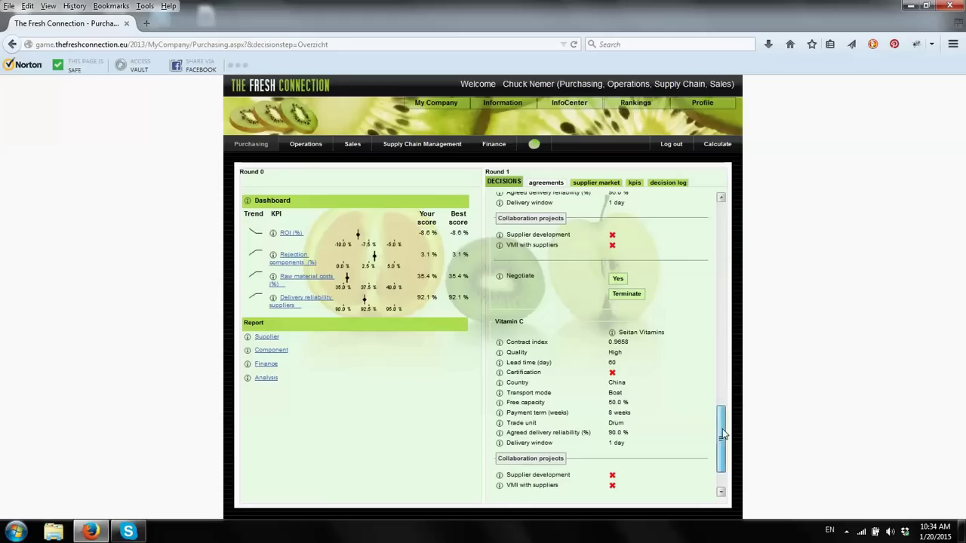
pyautogui.moveTo(723, 434); pyautogui.dragTo(722, 449)
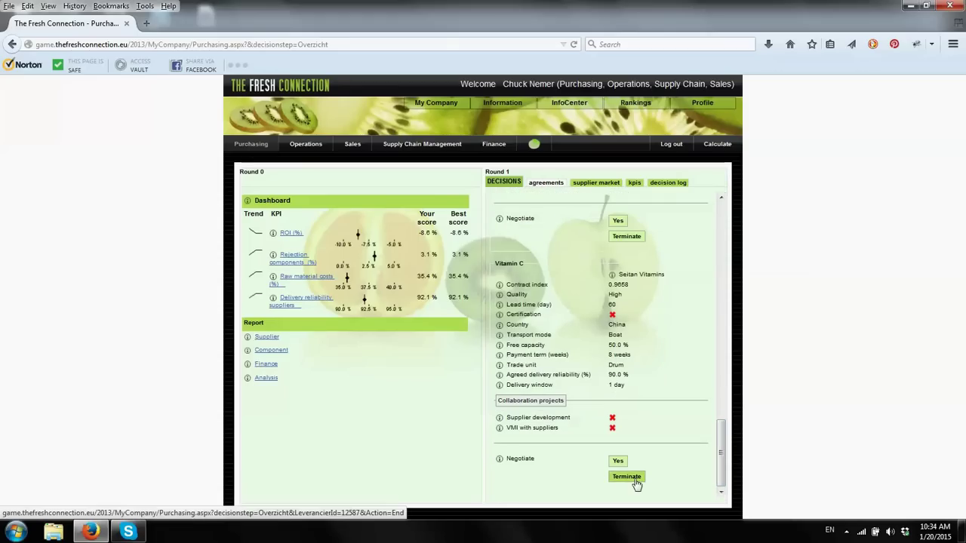
# Search the supplier market for suppliers of the Vitamin C component
pyautogui.click(582, 183)
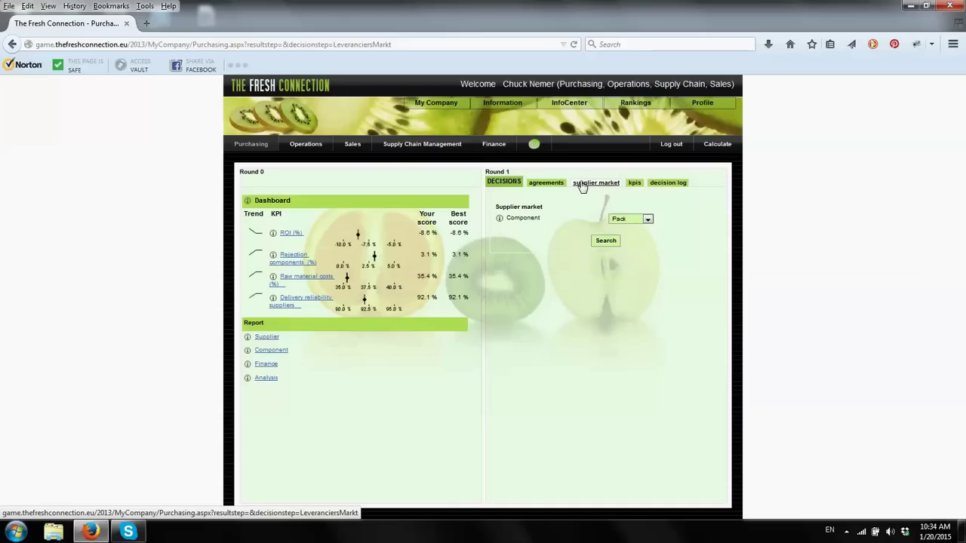
pyautogui.click(648, 219)
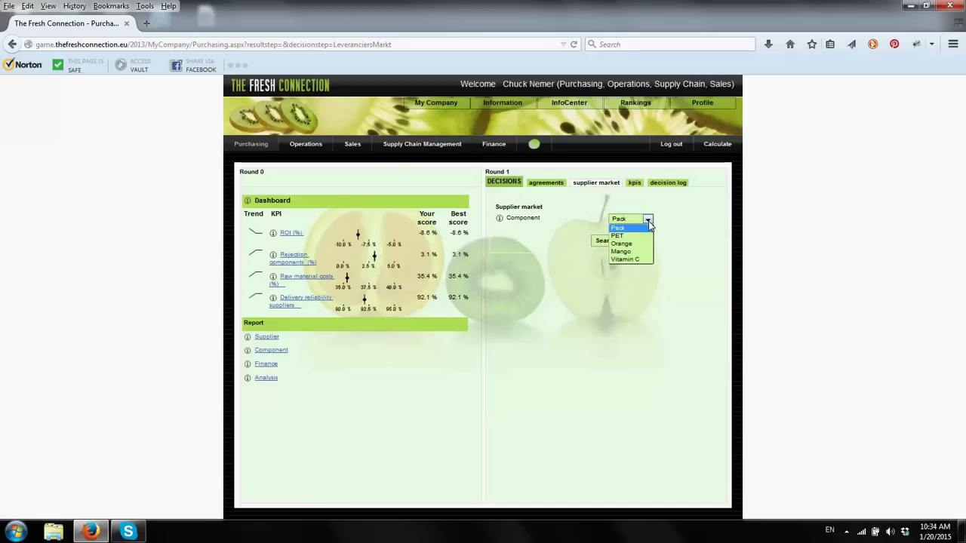
pyautogui.click(627, 260)
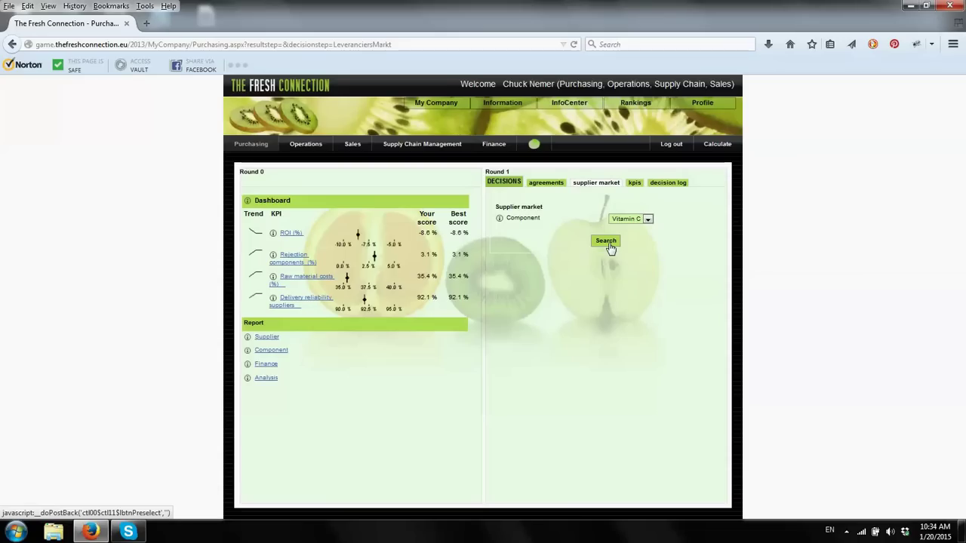
pyautogui.click(606, 241)
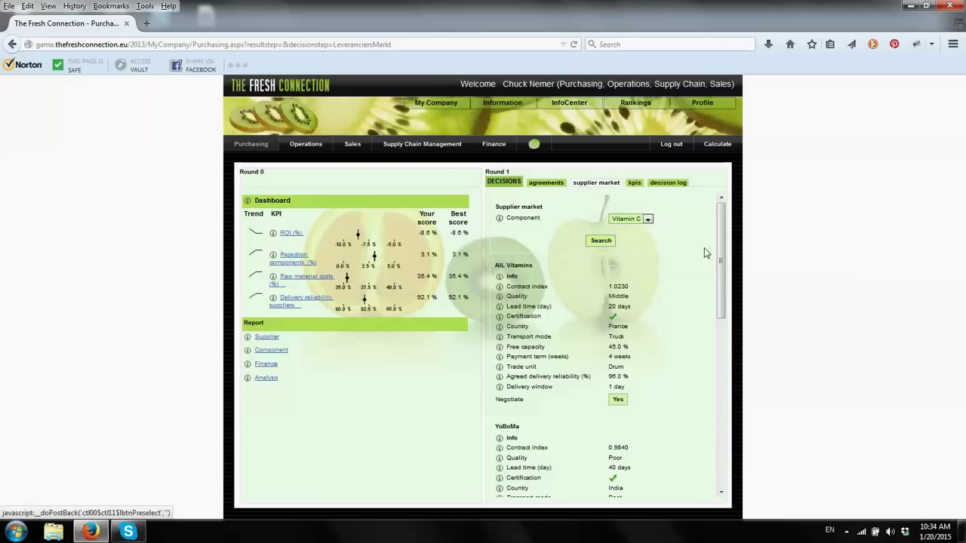
# Compare the contract terms of the Vitamin C suppliers, including AIL Vitamins, YoBoMa and Seitan Vitamins
pyautogui.moveTo(722, 259); pyautogui.dragTo(721, 324)
pyautogui.scroll(-4, 640, 347)
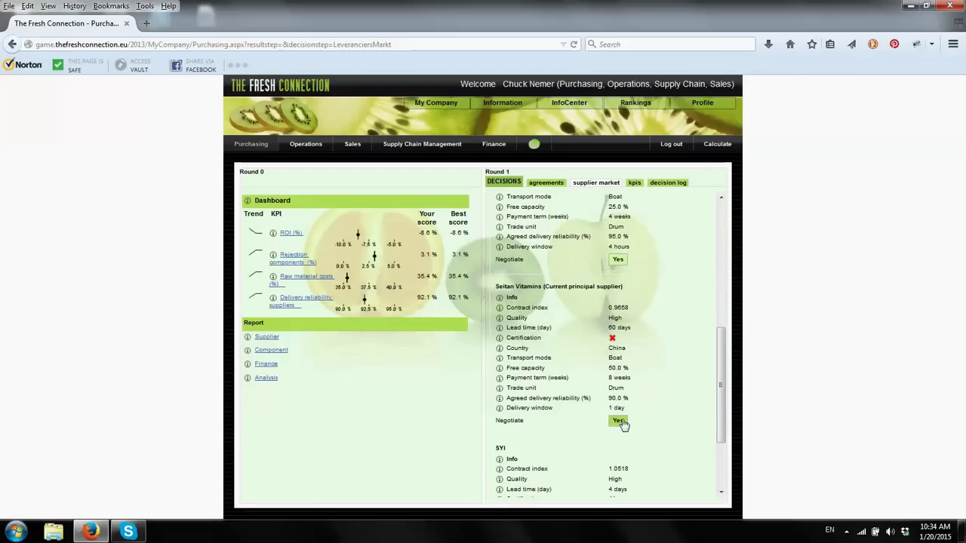
pyautogui.moveTo(722, 384); pyautogui.dragTo(719, 280)
pyautogui.moveTo(719, 265); pyautogui.dragTo(719, 271)
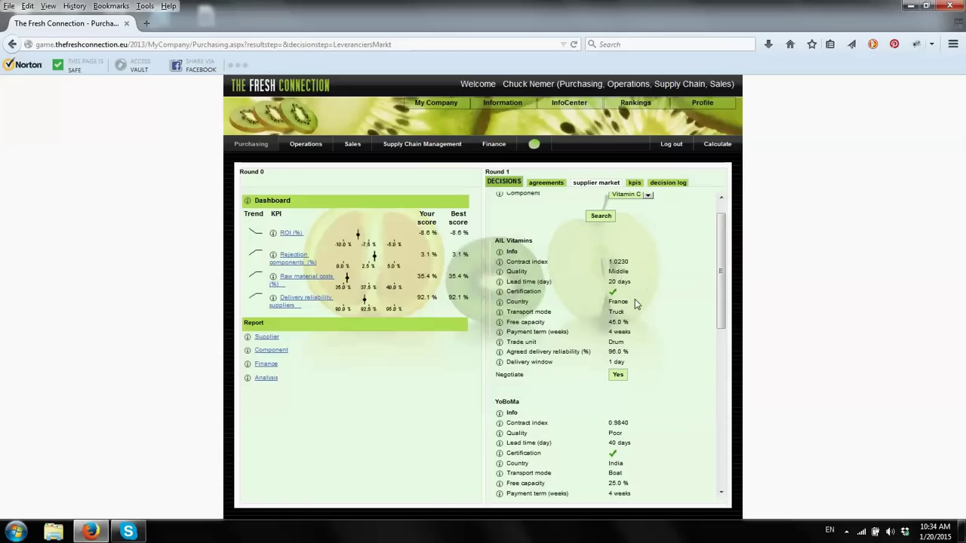
pyautogui.moveTo(723, 316); pyautogui.dragTo(722, 368)
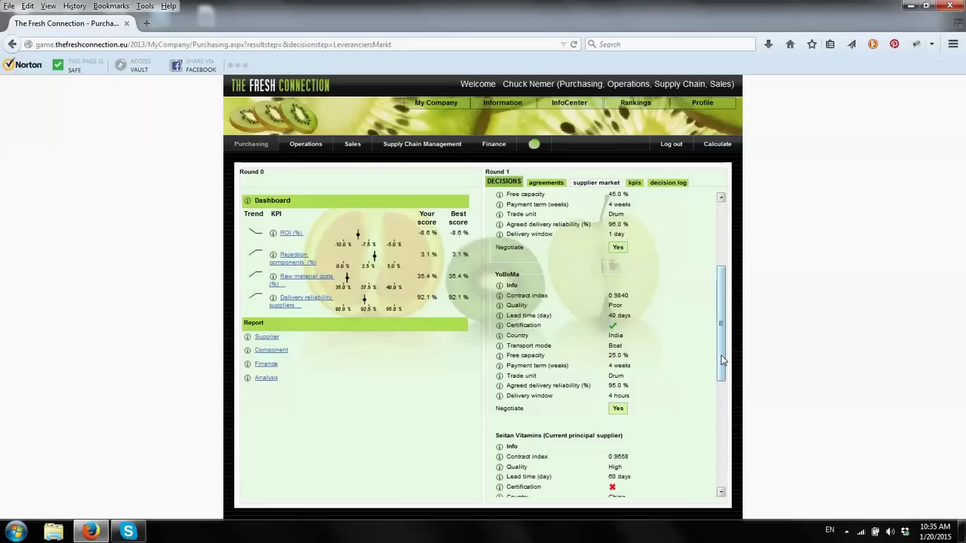
# Open a negotiation with Vitamin C supplier SYI, calculate the contract index on the offered terms, and close the deal
pyautogui.moveTo(722, 360); pyautogui.dragTo(727, 473)
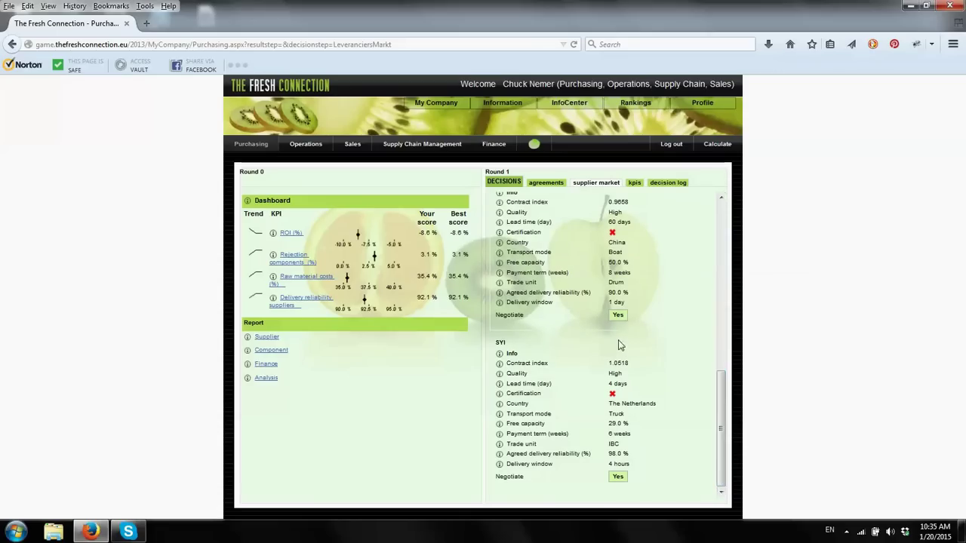
pyautogui.click(618, 479)
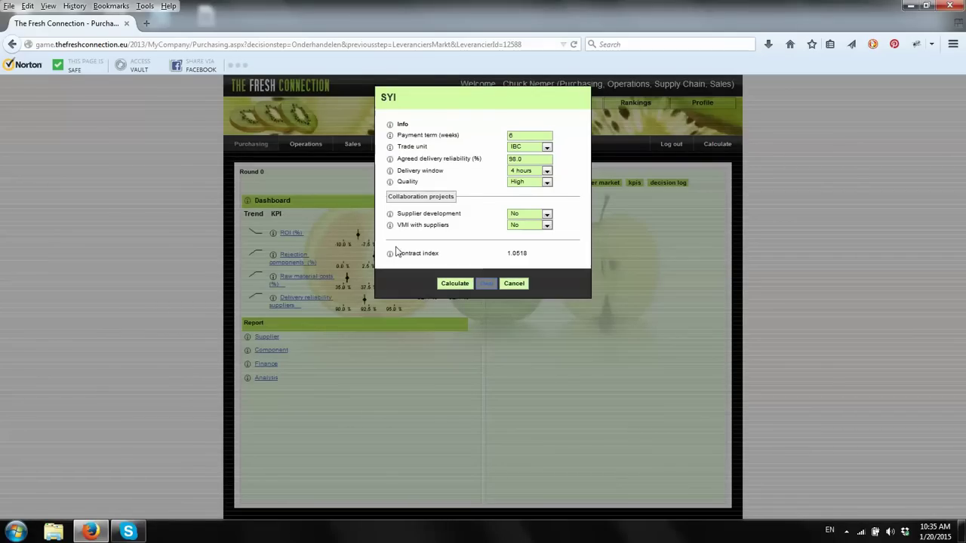
pyautogui.click(455, 285)
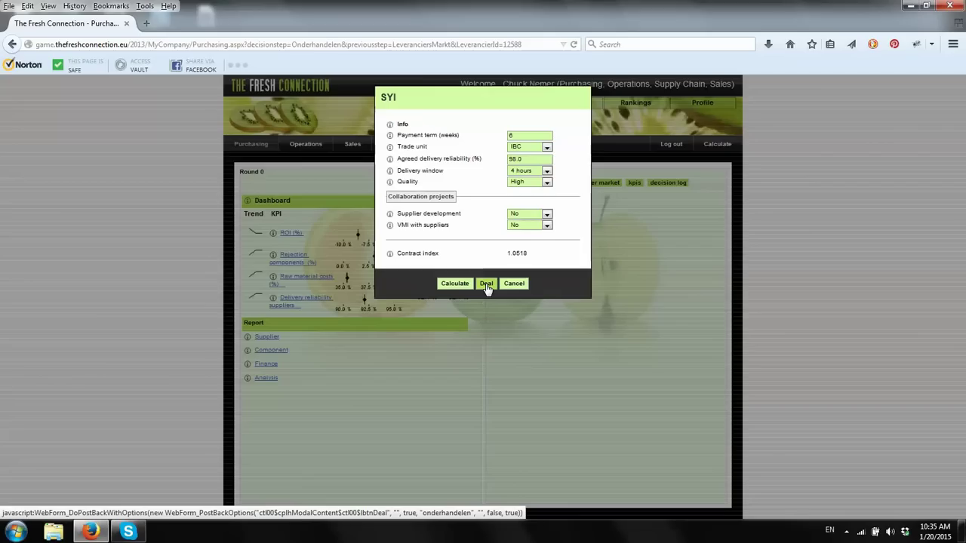
pyautogui.click(486, 285)
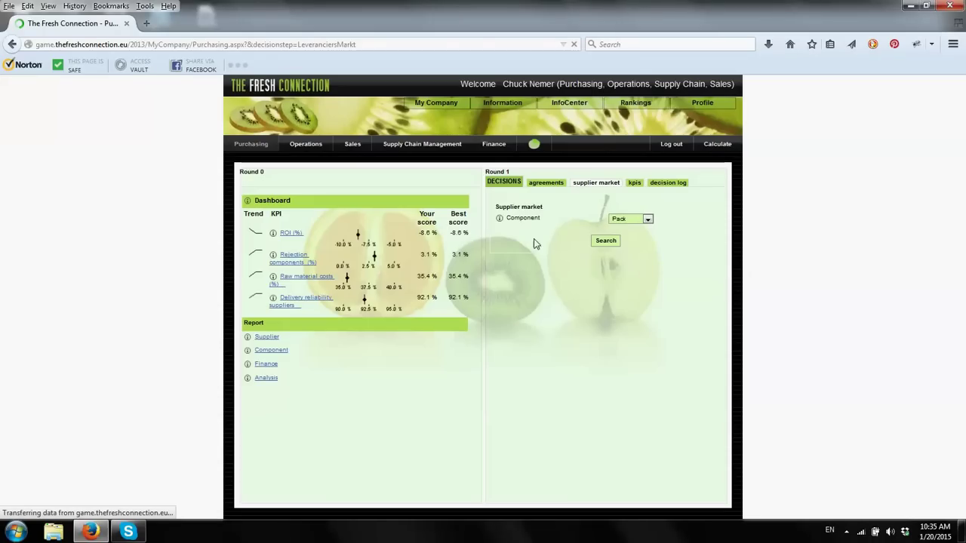
# Review the purchasing agreements through the Vitamin C contract with SYI, including its terms and collaboration projects
pyautogui.click(541, 189)
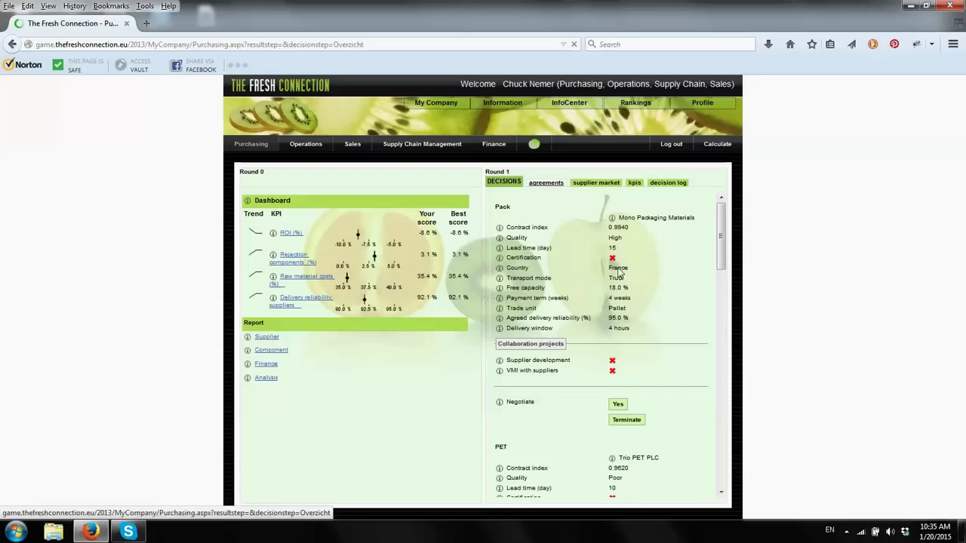
pyautogui.moveTo(720, 264); pyautogui.dragTo(733, 459)
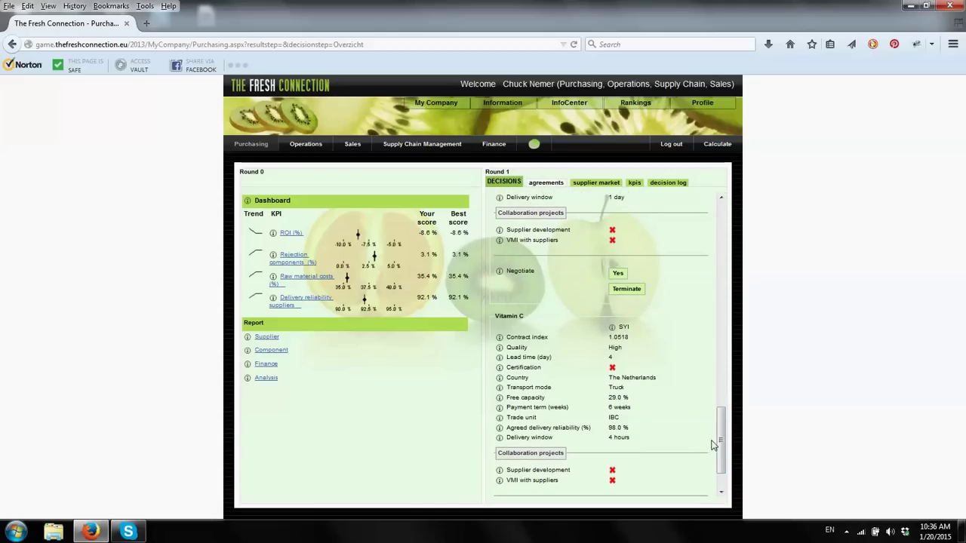
pyautogui.moveTo(722, 440); pyautogui.dragTo(723, 473)
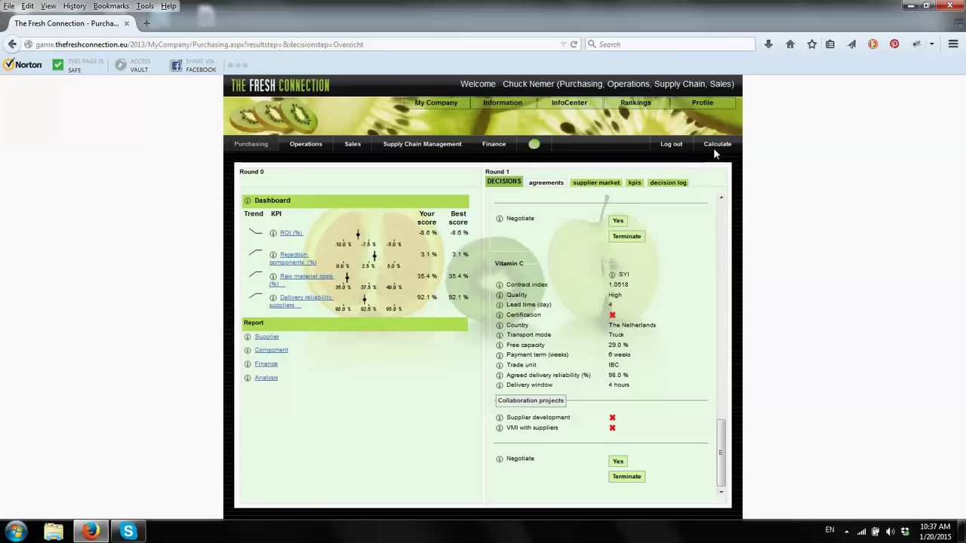
# Return to the My Company overview and open the Sales role
pyautogui.click(440, 106)
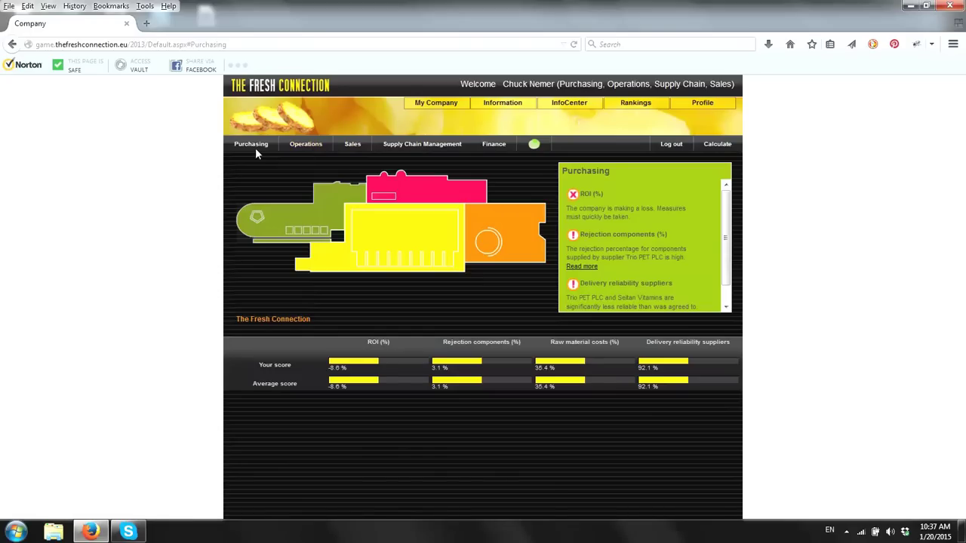
pyautogui.click(353, 144)
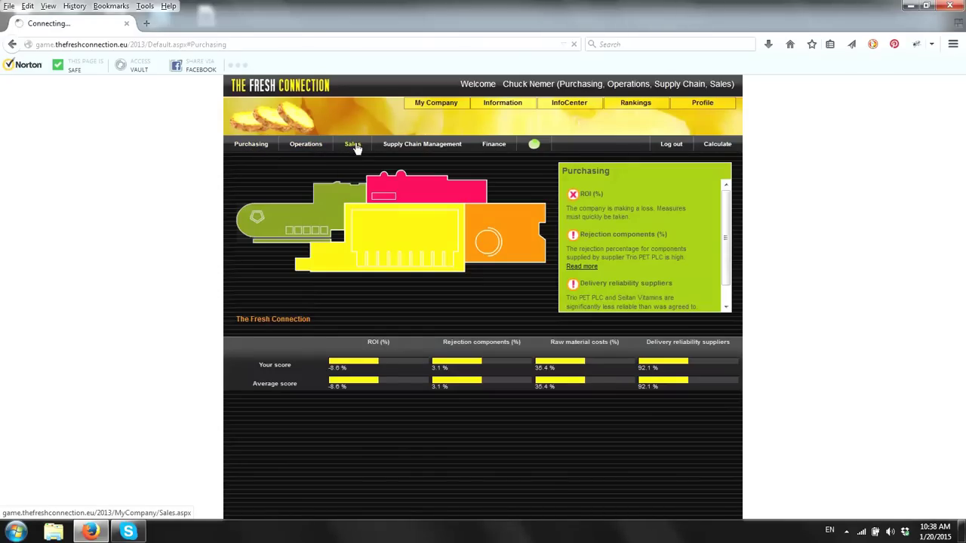